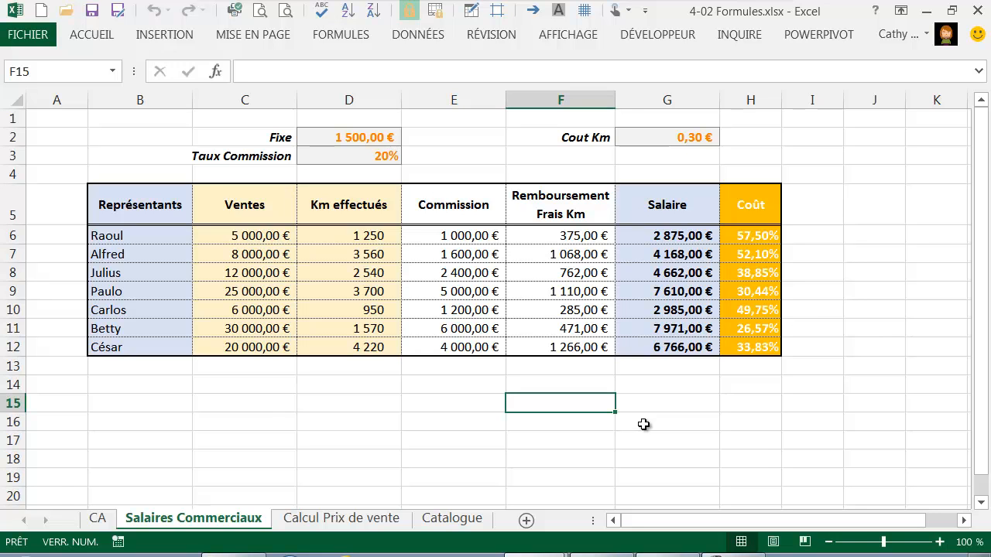
Open the recent workbook 4-02 Formules.xlsx from the Exercices folder and go to the Salaires Commerciaux sheet
{"action": "key", "text": "ctrl+n"}
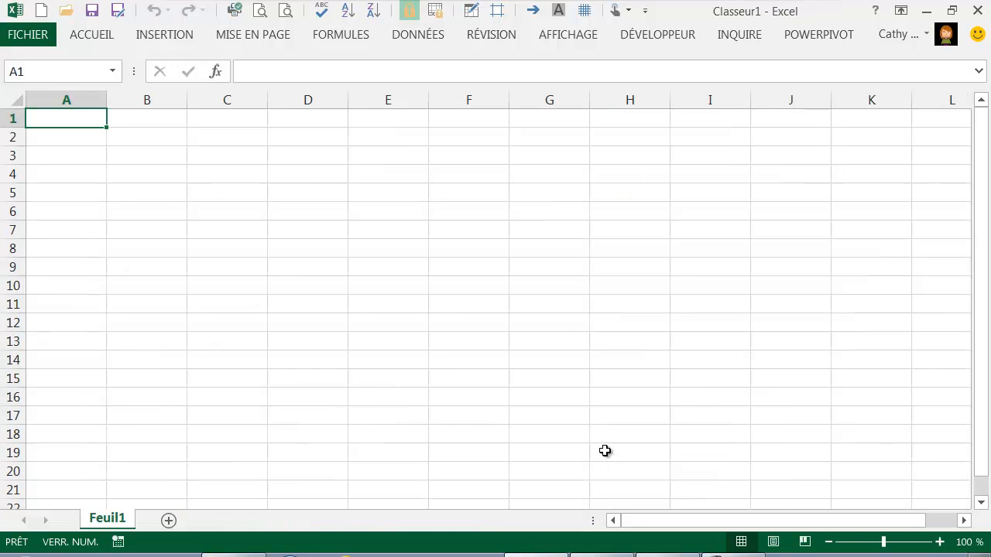
{"action": "left_click", "coordinate": [37, 32]}
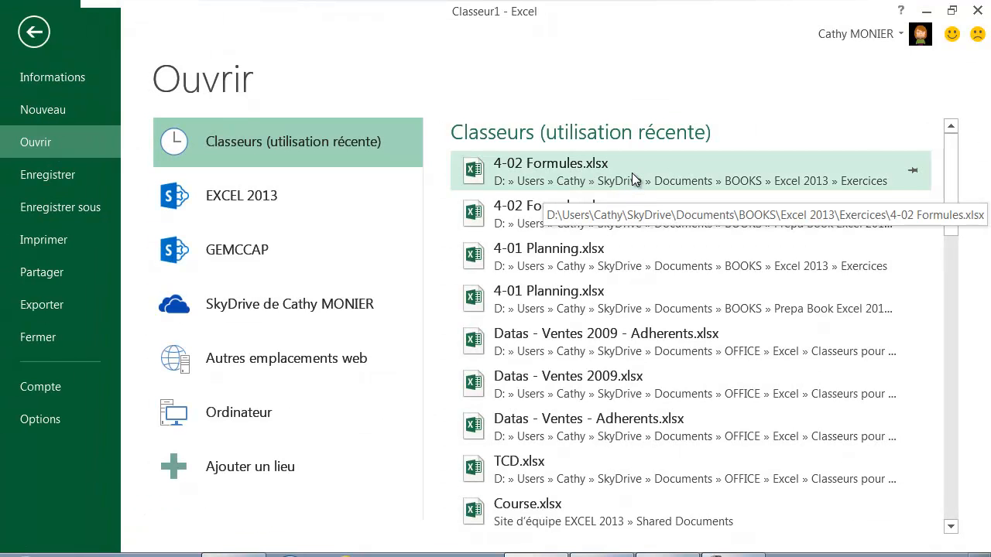
{"action": "left_click", "coordinate": [631, 173]}
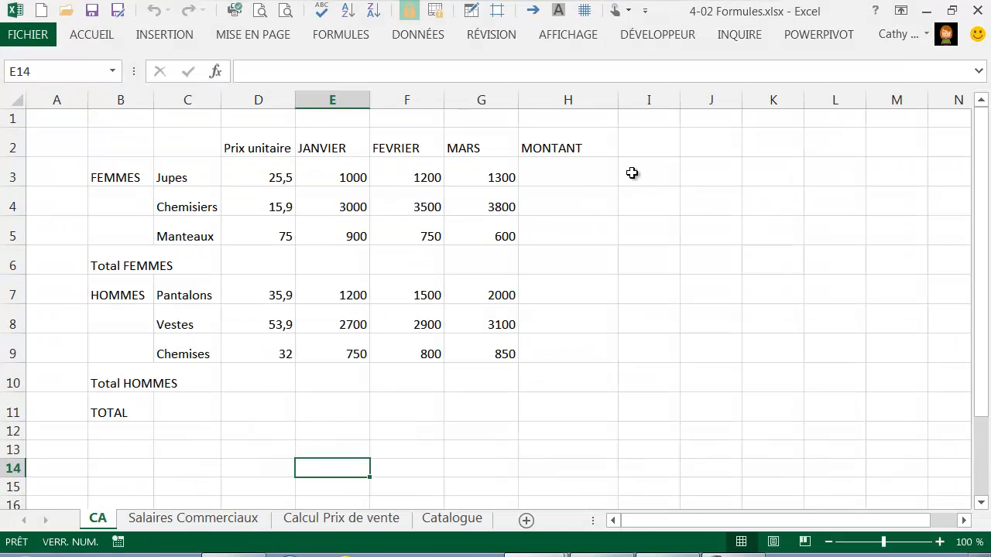
{"action": "left_click", "coordinate": [185, 520]}
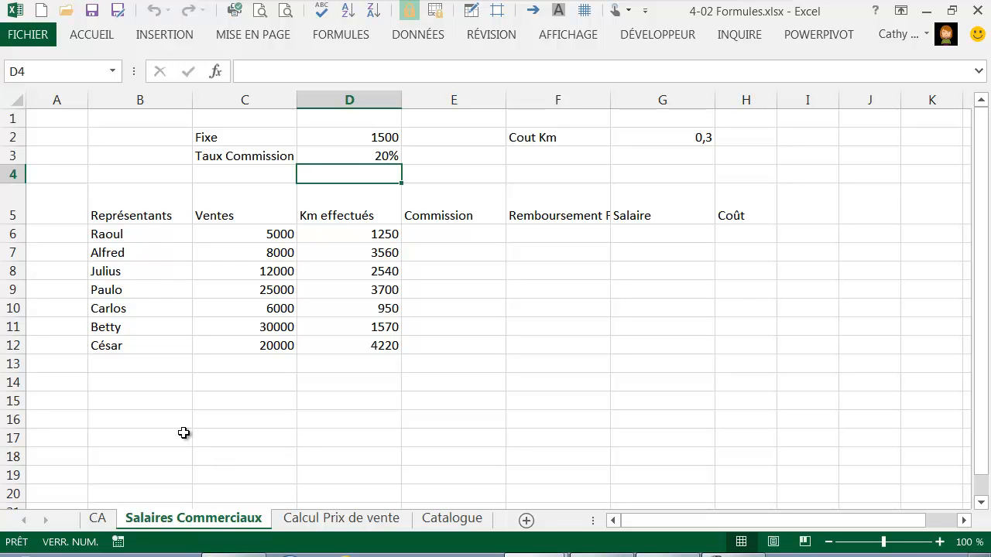
Examine the representatives' sales and kilometre data, the Fixe, Taux Commission and Cout Km parameters, and the empty columns that need formulas
{"action": "left_click_drag", "start_coordinate": [135, 232], "coordinate": [129, 345]}
{"action": "left_click_drag", "start_coordinate": [262, 233], "coordinate": [265, 349]}
{"action": "left_click_drag", "start_coordinate": [373, 236], "coordinate": [367, 347]}
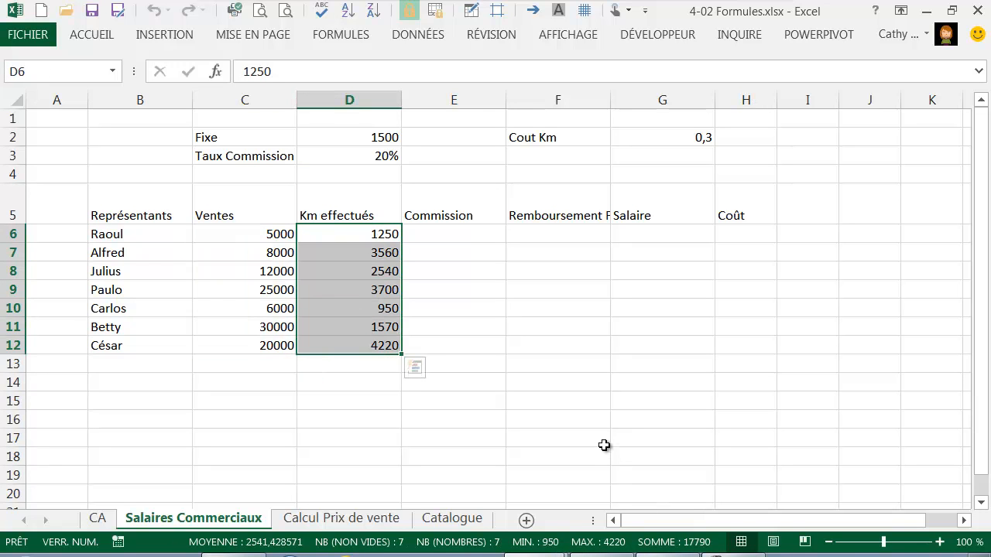
{"action": "left_click", "coordinate": [452, 240]}
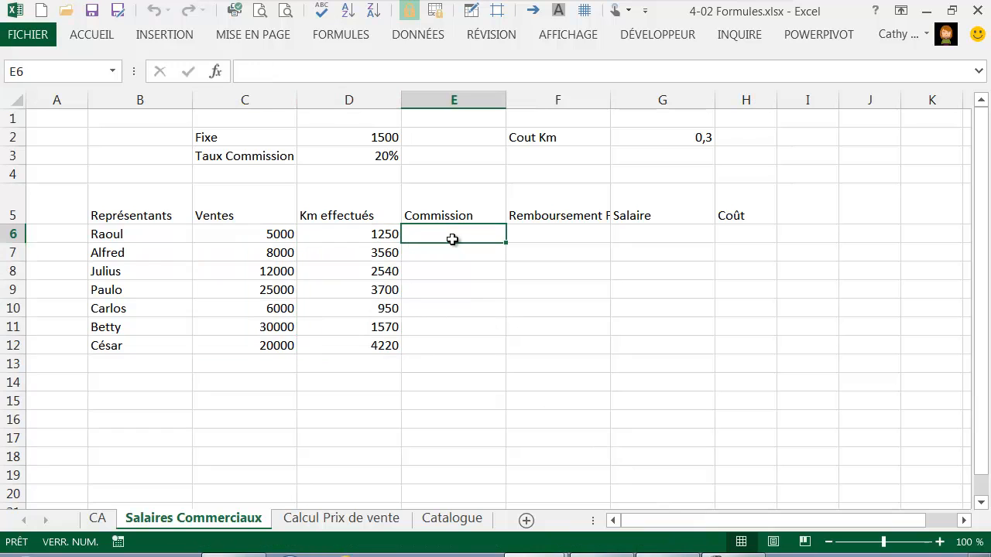
{"action": "left_click", "coordinate": [358, 153]}
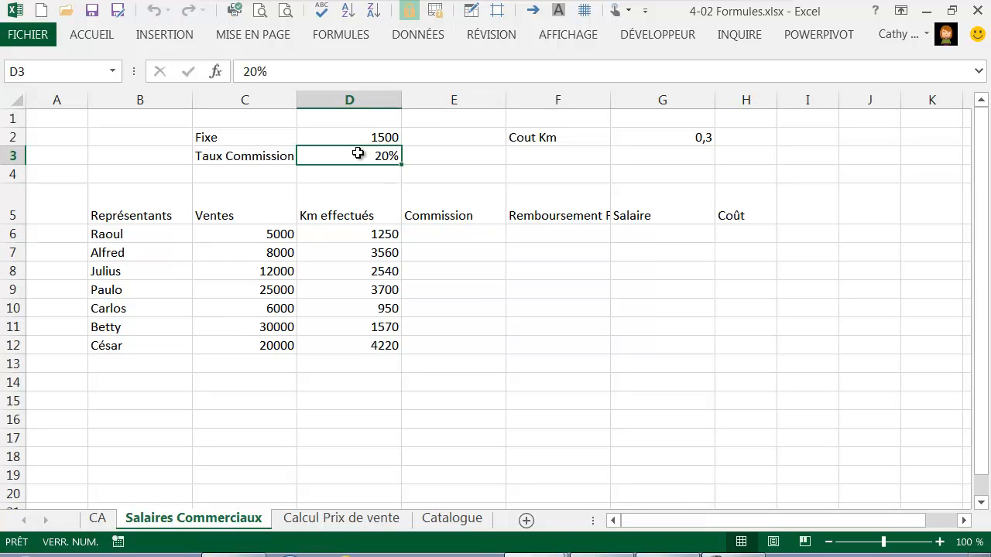
{"action": "left_click", "coordinate": [549, 230]}
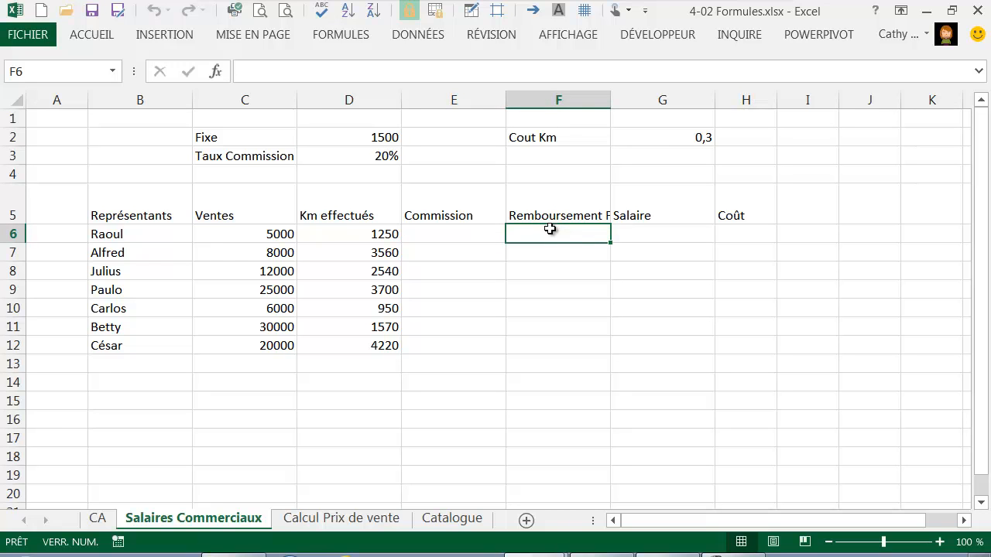
{"action": "left_click", "coordinate": [660, 137]}
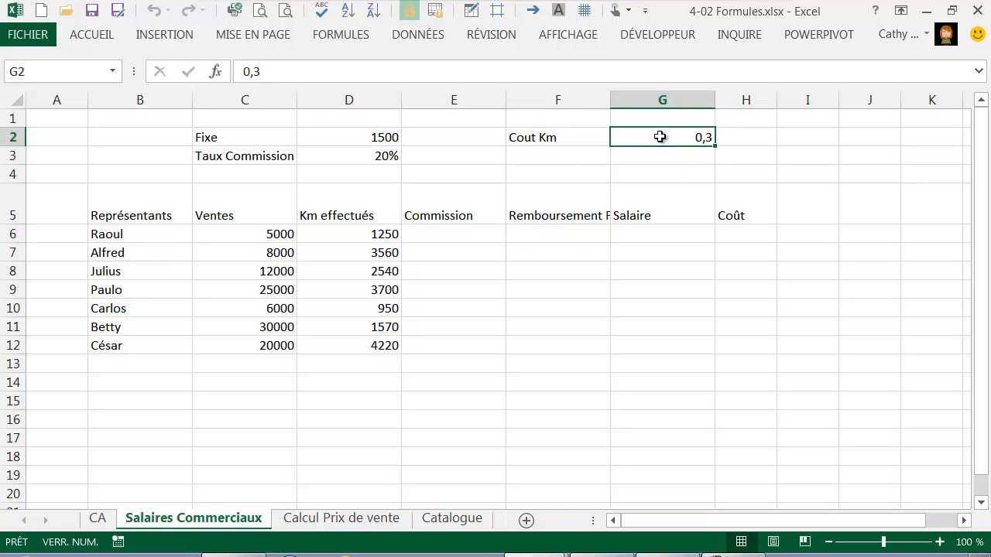
{"action": "left_click_drag", "start_coordinate": [643, 241], "coordinate": [639, 348]}
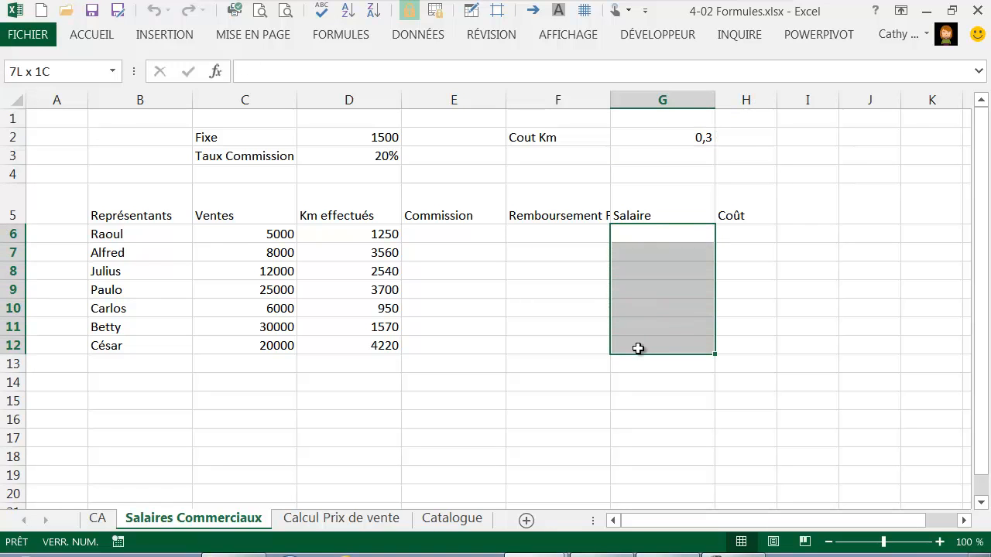
{"action": "left_click", "coordinate": [440, 233]}
{"action": "left_click", "coordinate": [573, 235]}
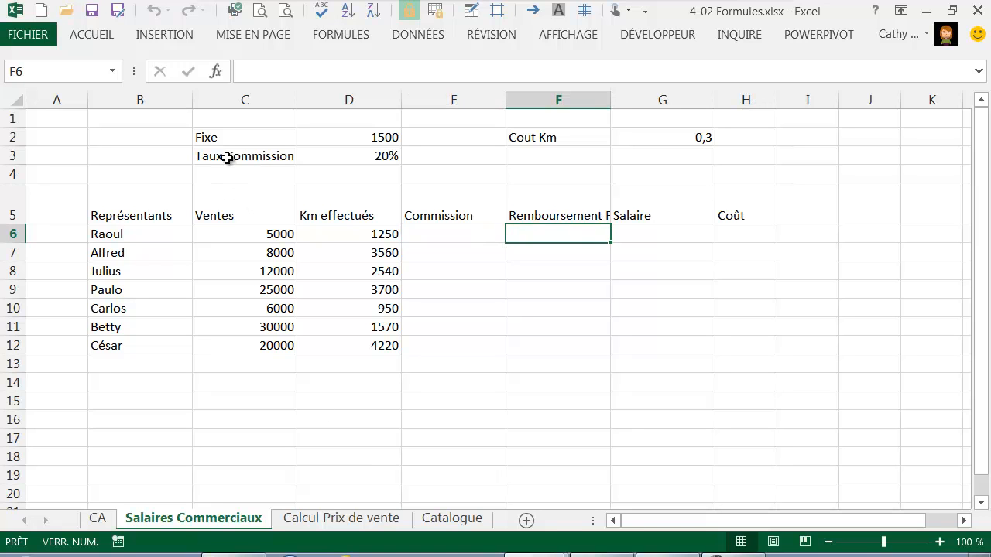
{"action": "left_click", "coordinate": [374, 138]}
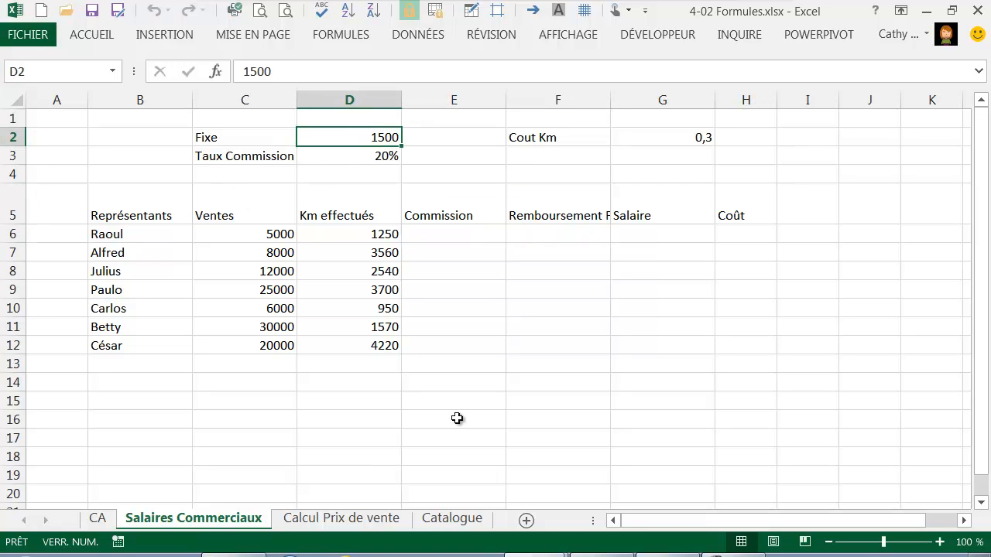
{"action": "left_click", "coordinate": [740, 230]}
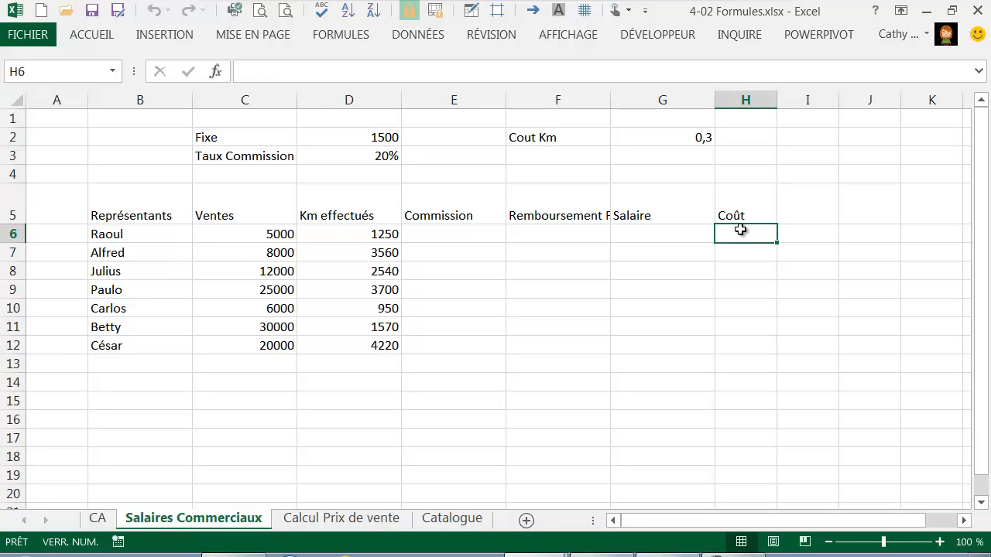
{"action": "left_click", "coordinate": [668, 234]}
{"action": "left_click", "coordinate": [258, 232]}
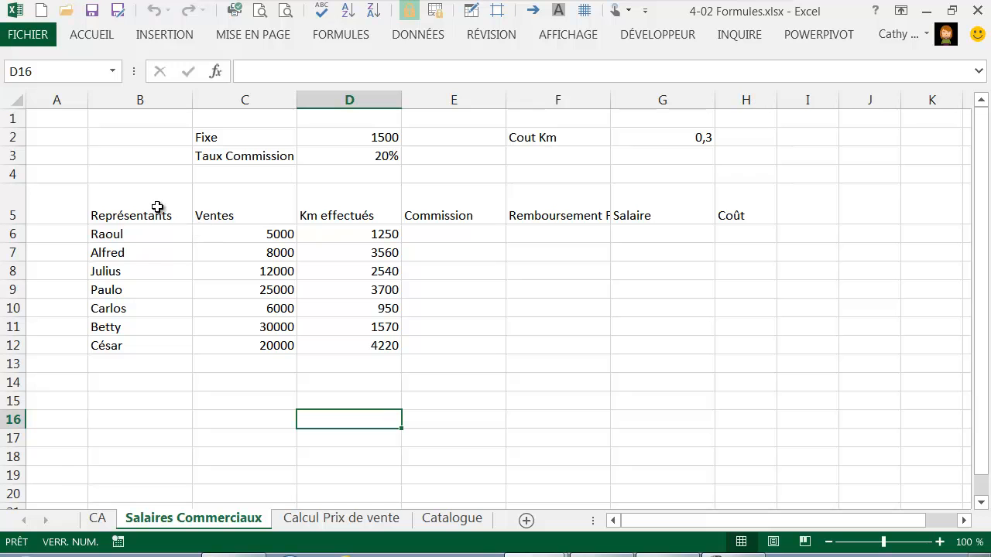
Give the table B5:H12 fine dotted inside borders and a medium solid outline
{"action": "left_click_drag", "start_coordinate": [145, 204], "coordinate": [736, 349]}
{"action": "right_click", "coordinate": [382, 301]}
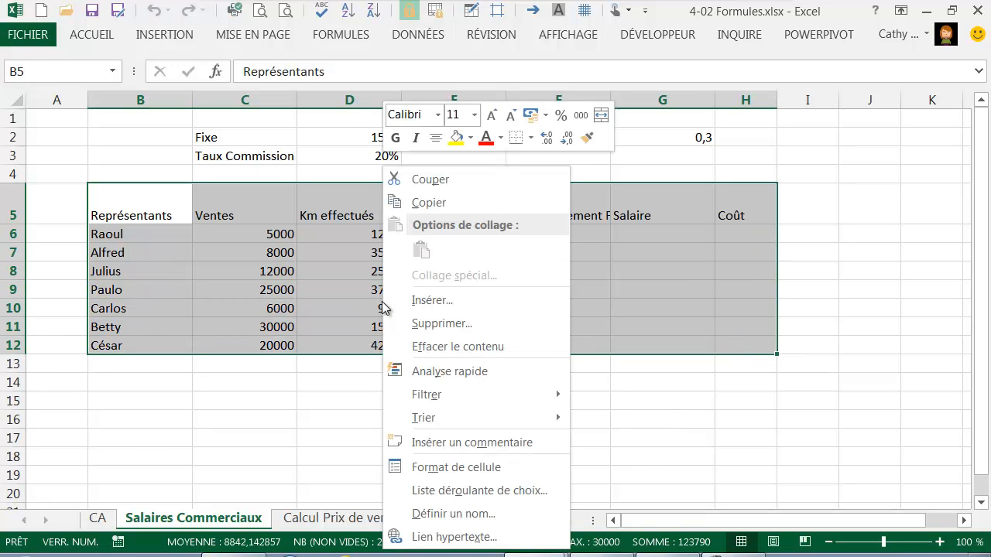
{"action": "left_click", "coordinate": [454, 469]}
{"action": "left_click", "coordinate": [426, 137]}
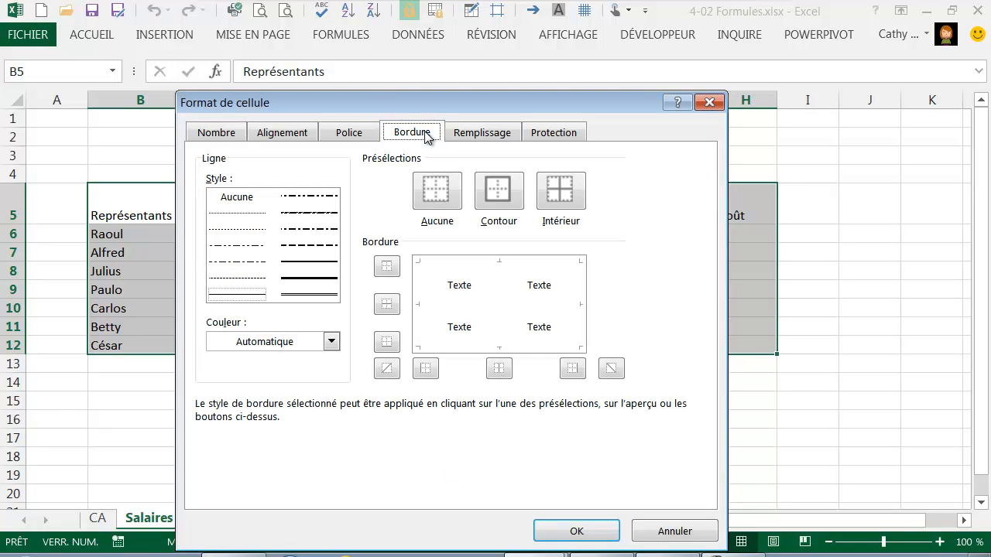
{"action": "left_click", "coordinate": [247, 215]}
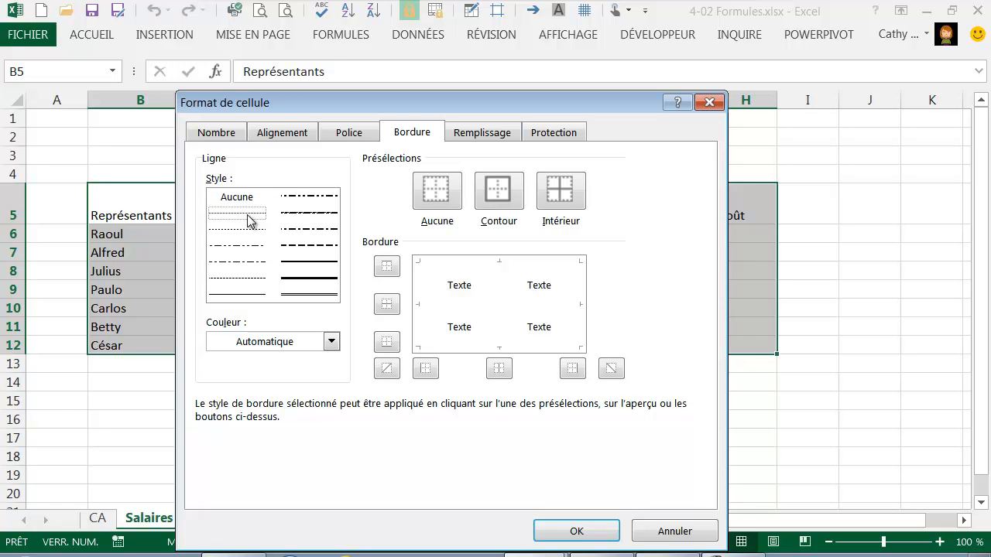
{"action": "left_click", "coordinate": [566, 200]}
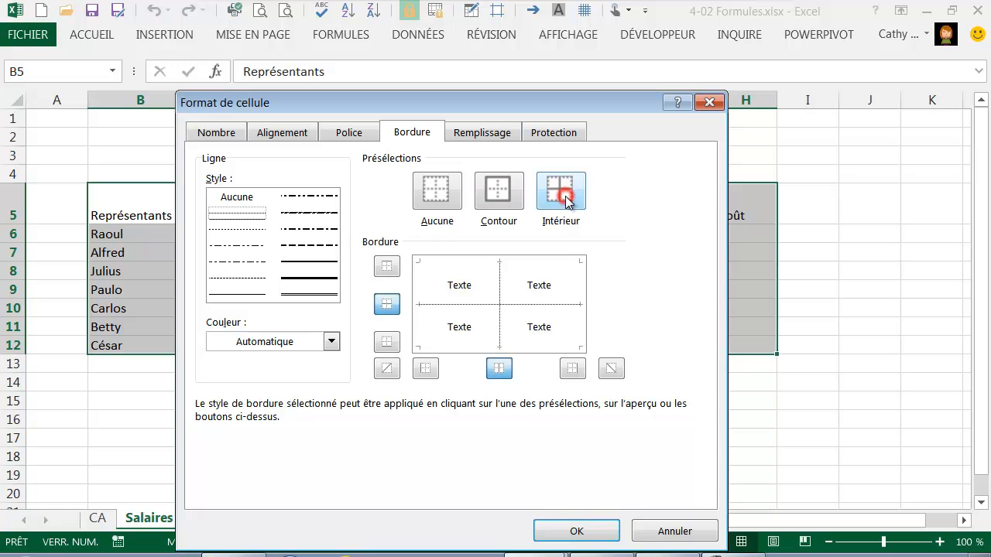
{"action": "left_click", "coordinate": [323, 274]}
{"action": "left_click", "coordinate": [320, 263]}
{"action": "left_click", "coordinate": [502, 189]}
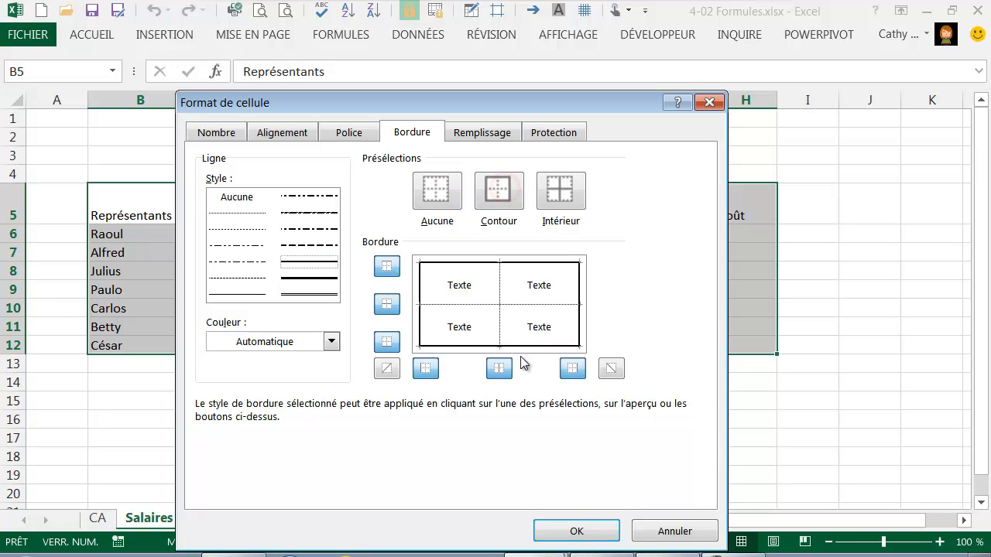
{"action": "left_click", "coordinate": [574, 531]}
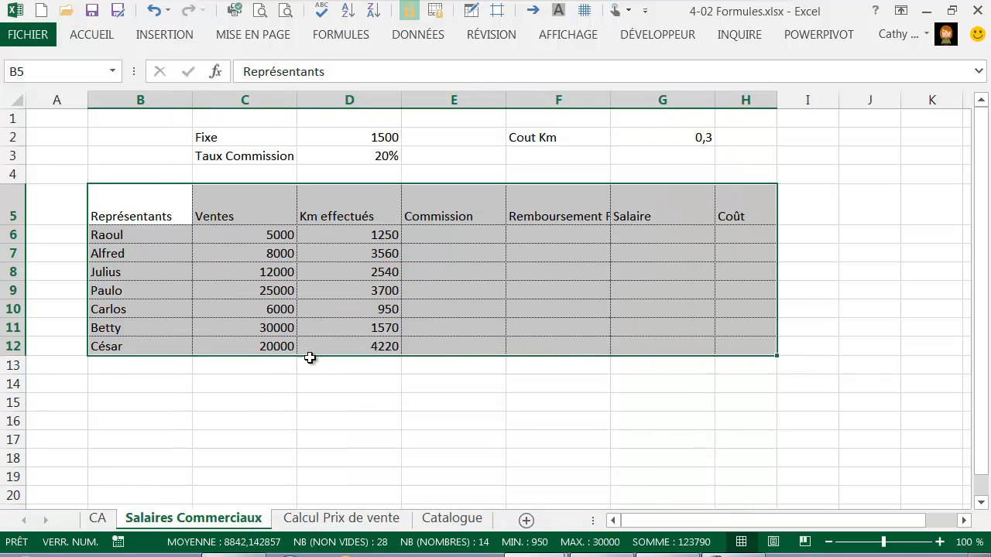
Add a double bottom border to the header row B5:H5
{"action": "left_click_drag", "start_coordinate": [155, 197], "coordinate": [733, 215]}
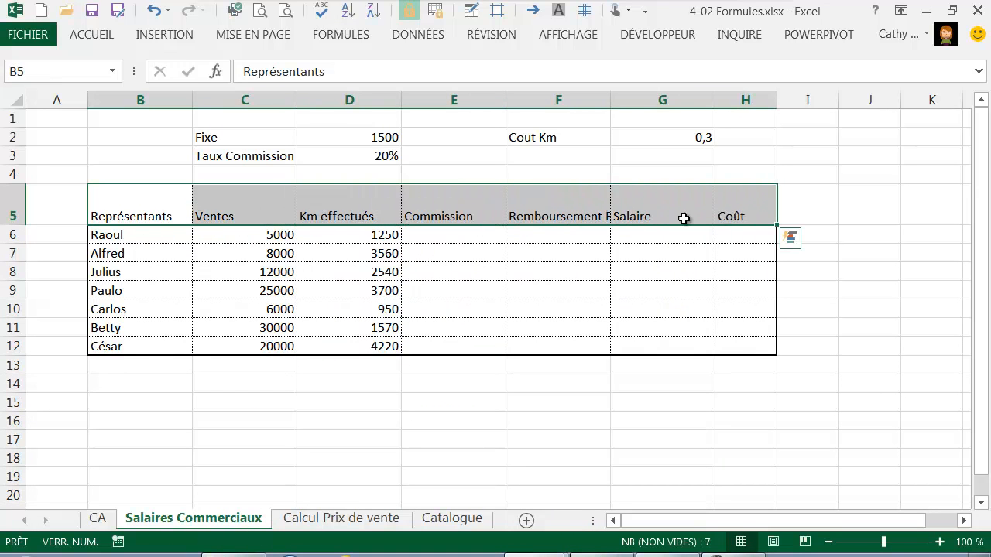
{"action": "left_click", "coordinate": [103, 35]}
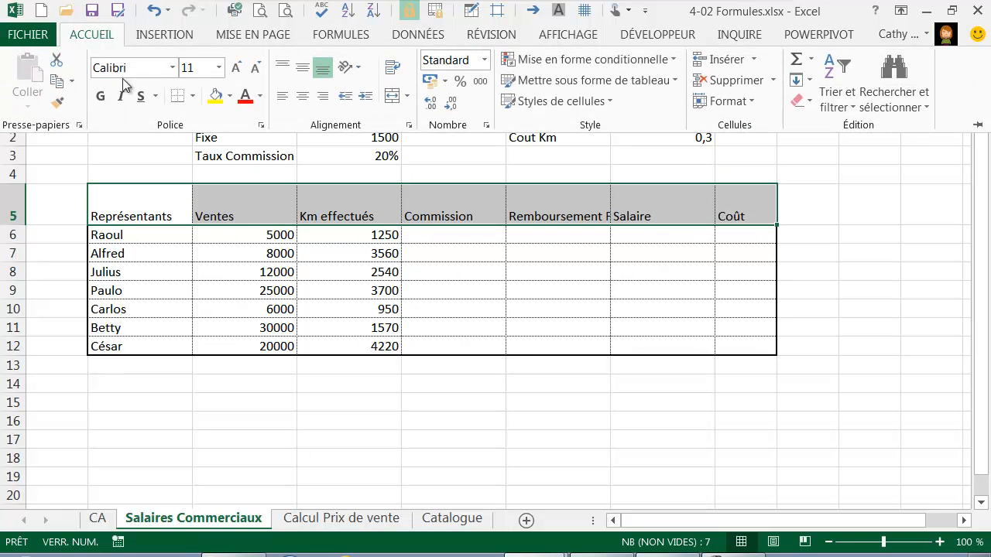
{"action": "left_click", "coordinate": [194, 95]}
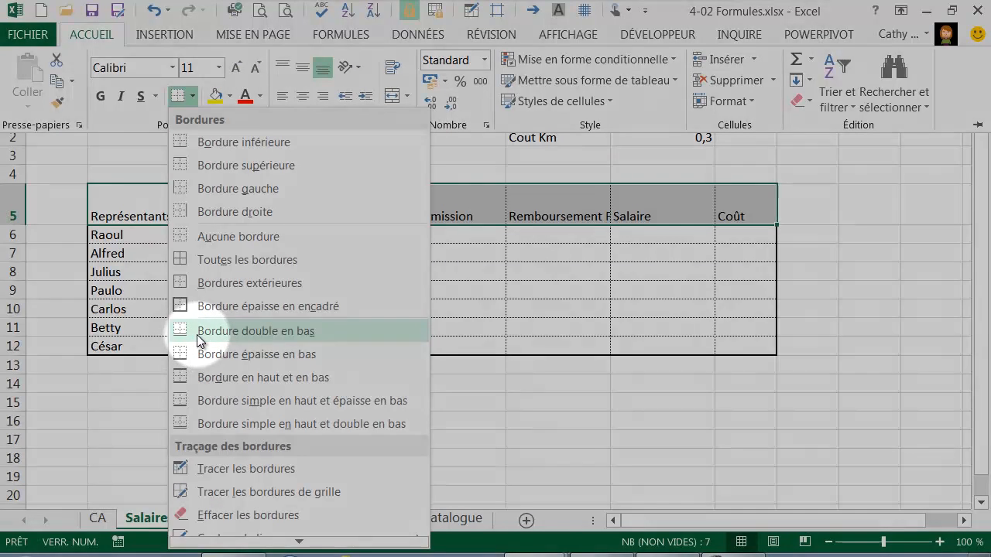
{"action": "left_click", "coordinate": [199, 339]}
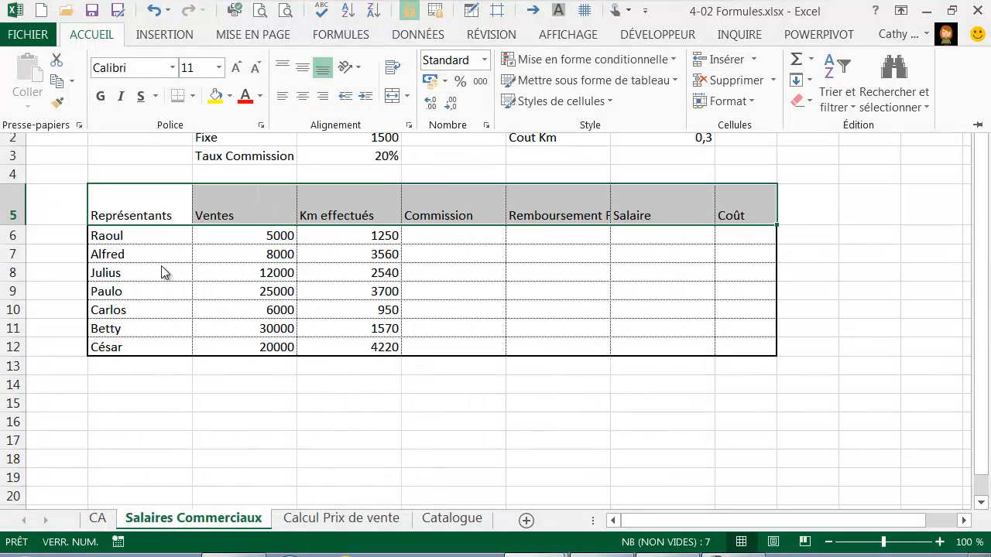
Add a right border to the Représentants column, cells B5:B12
{"action": "left_click", "coordinate": [156, 203]}
{"action": "left_click_drag", "start_coordinate": [142, 194], "coordinate": [139, 347]}
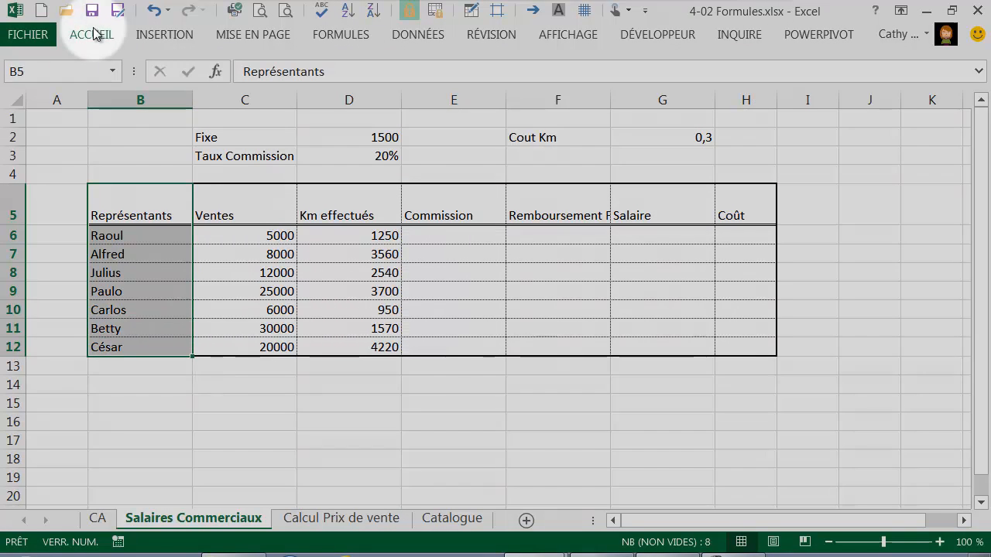
{"action": "left_click", "coordinate": [91, 34]}
{"action": "left_click", "coordinate": [194, 96]}
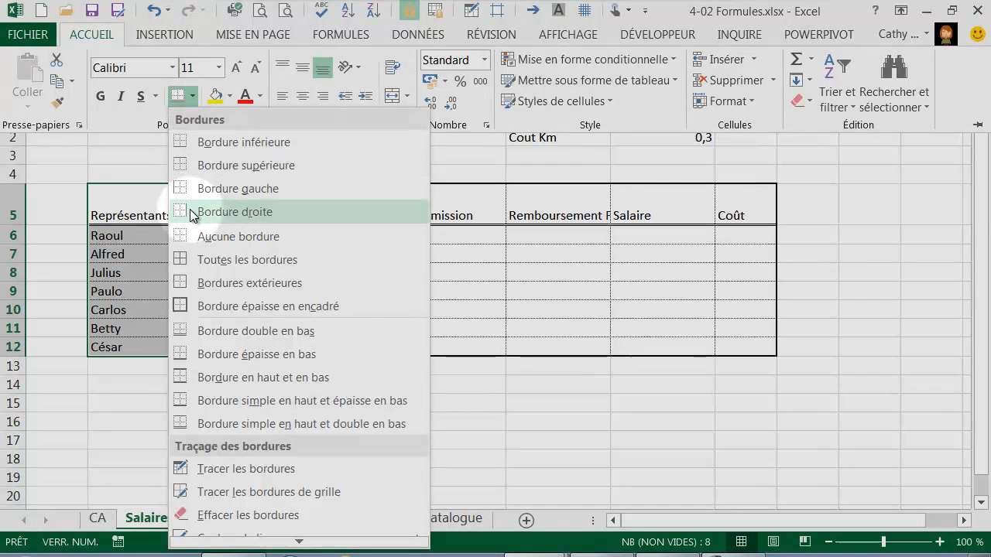
{"action": "left_click", "coordinate": [193, 214]}
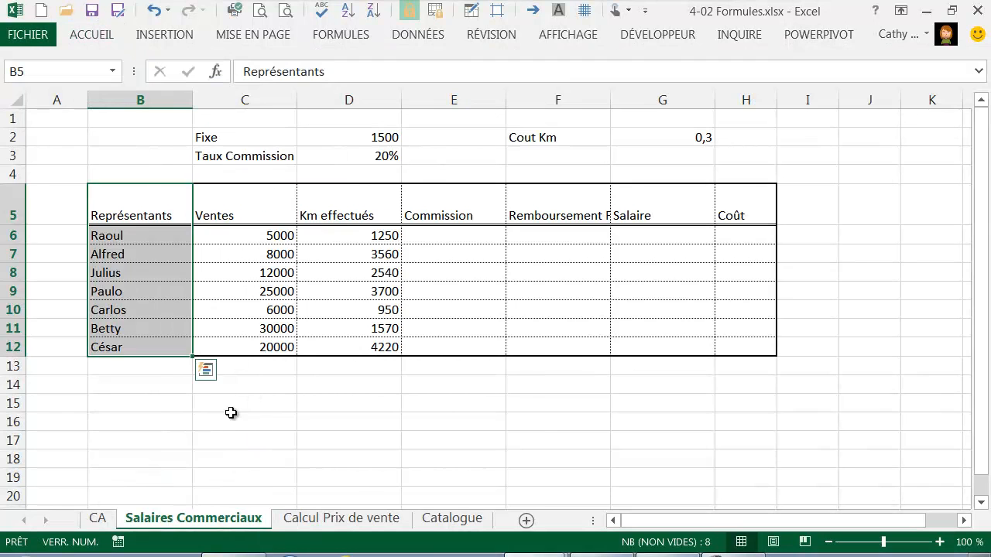
{"action": "left_click", "coordinate": [231, 417]}
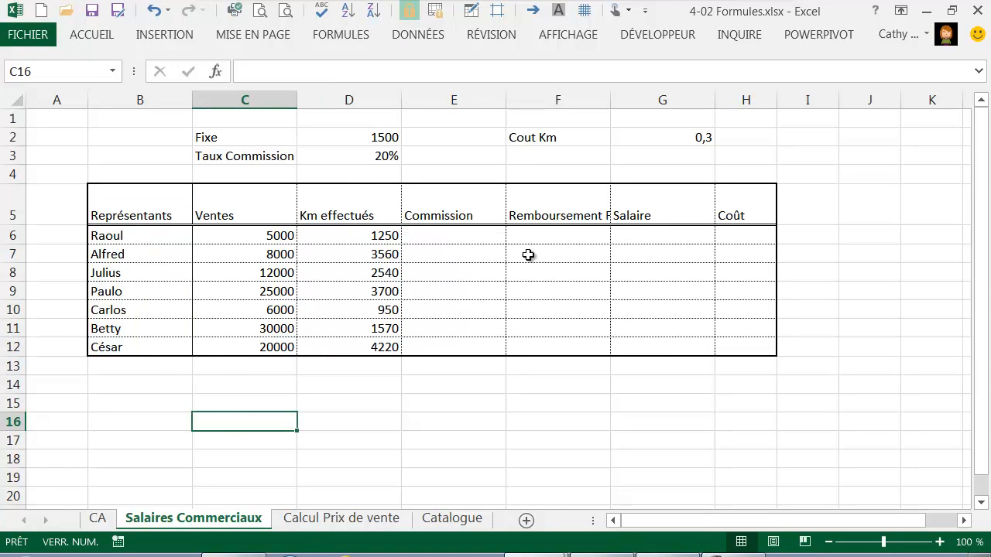
Calculate the first representative's commission in E6 with the formula =C6*D3, multiplying sales by the commission rate
{"action": "left_click", "coordinate": [463, 203]}
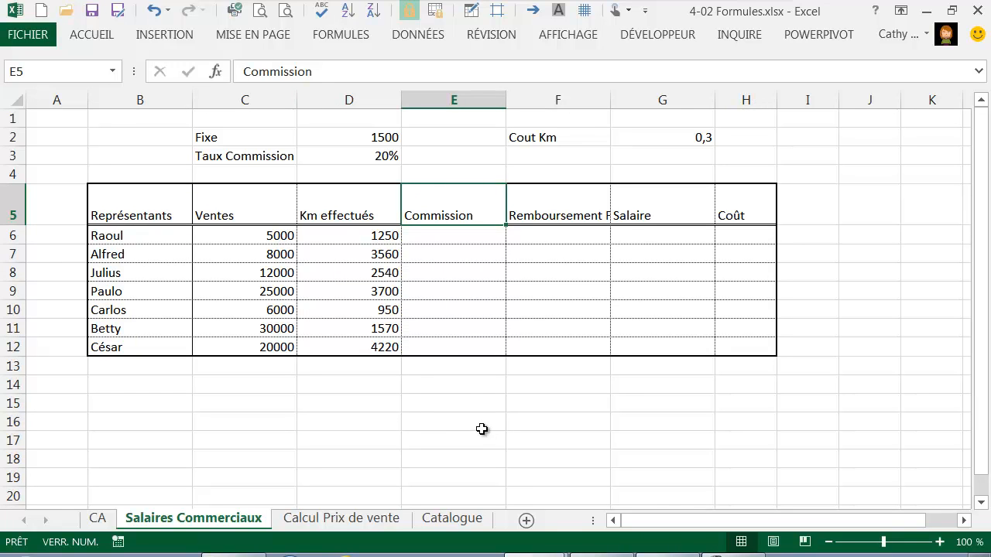
{"action": "left_click", "coordinate": [449, 239]}
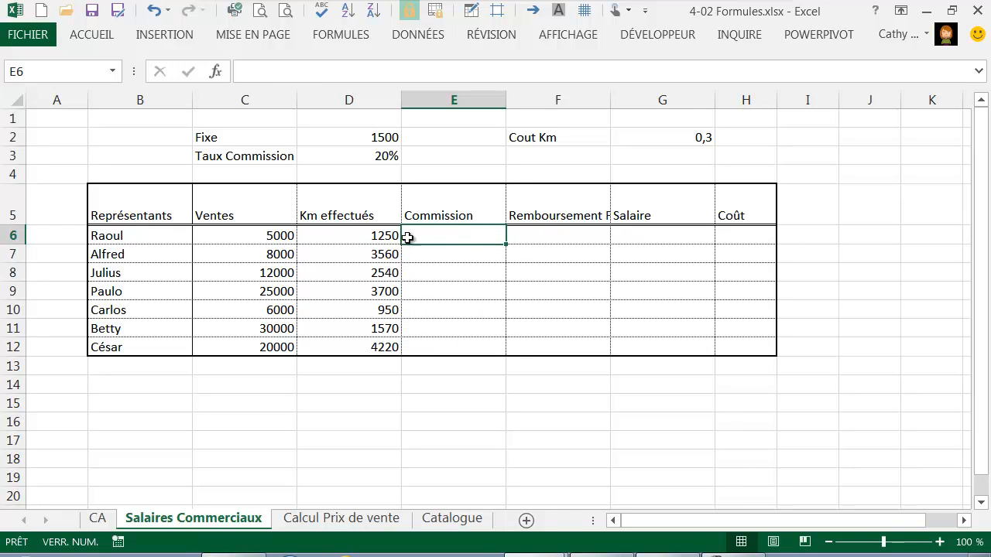
{"action": "left_click", "coordinate": [280, 234]}
{"action": "left_click", "coordinate": [363, 155]}
{"action": "left_click", "coordinate": [436, 235]}
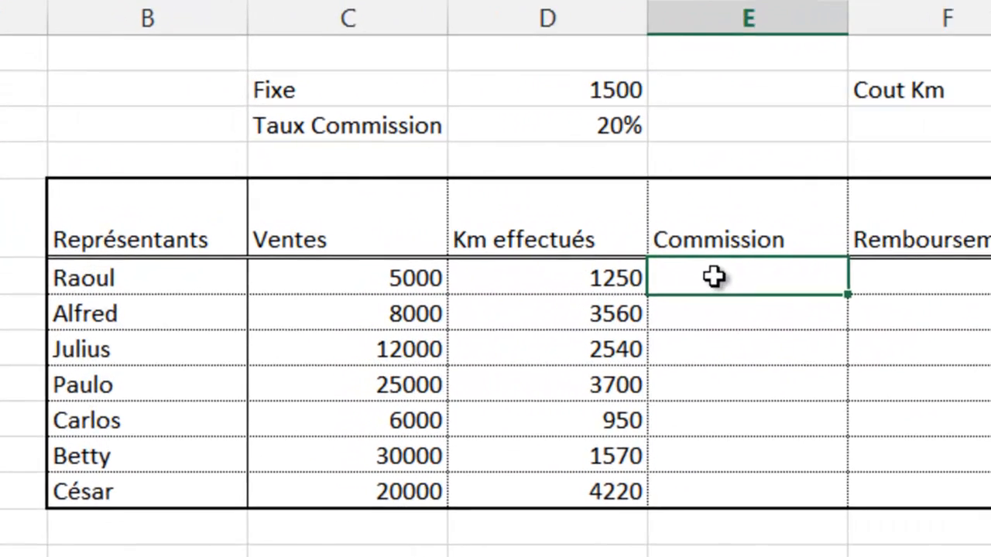
{"action": "type", "text": "="}
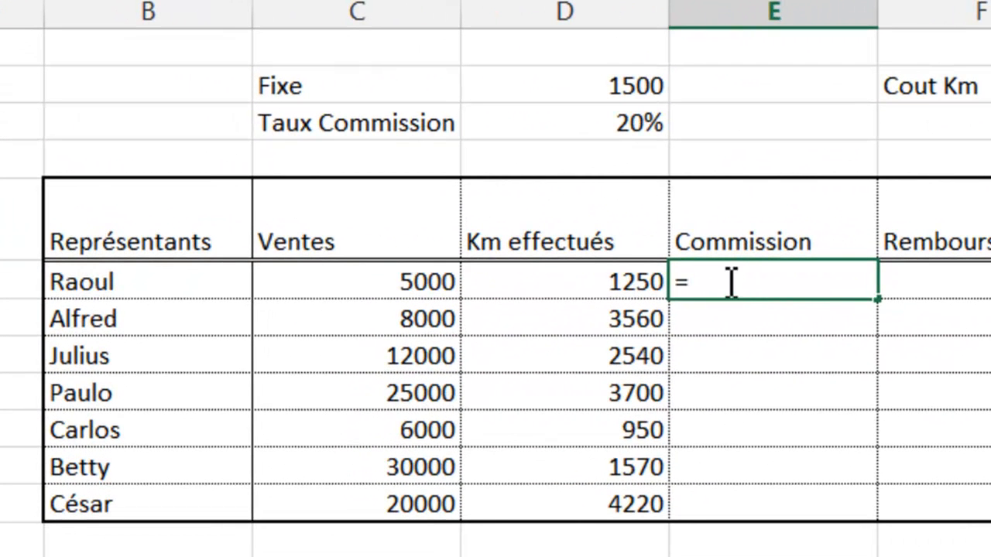
{"action": "left_click", "coordinate": [374, 282]}
{"action": "type", "text": "*"}
{"action": "left_click", "coordinate": [561, 120]}
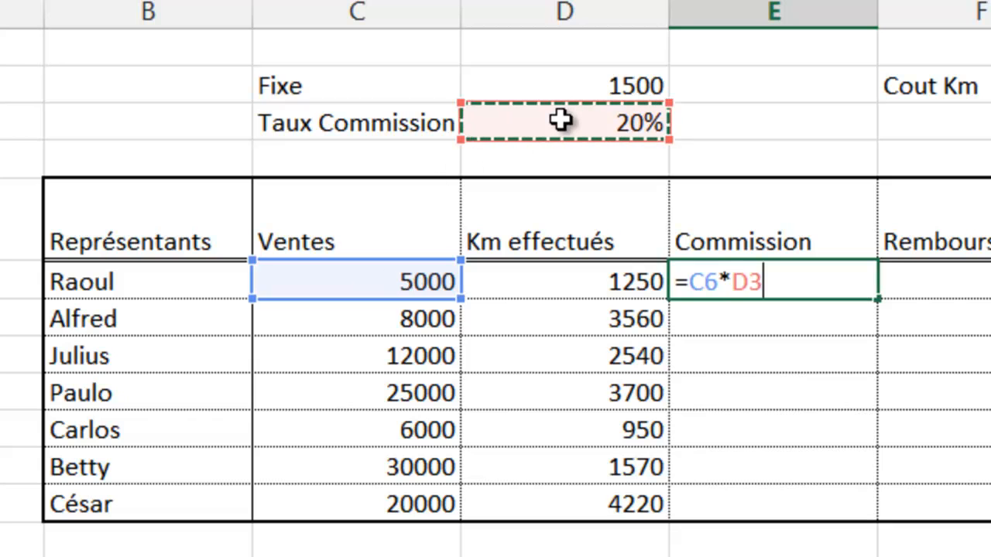
{"action": "key", "text": "Return"}
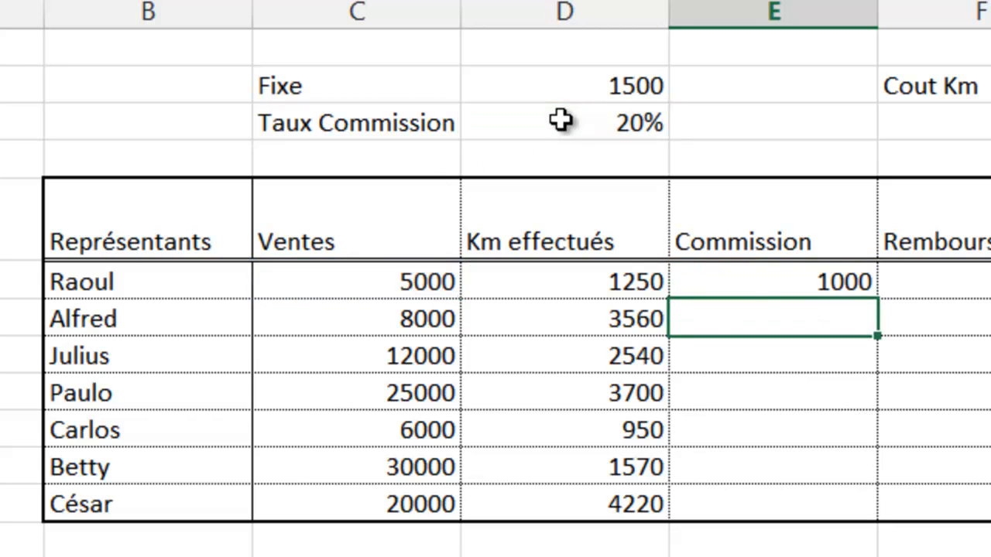
{"action": "left_click", "coordinate": [756, 281]}
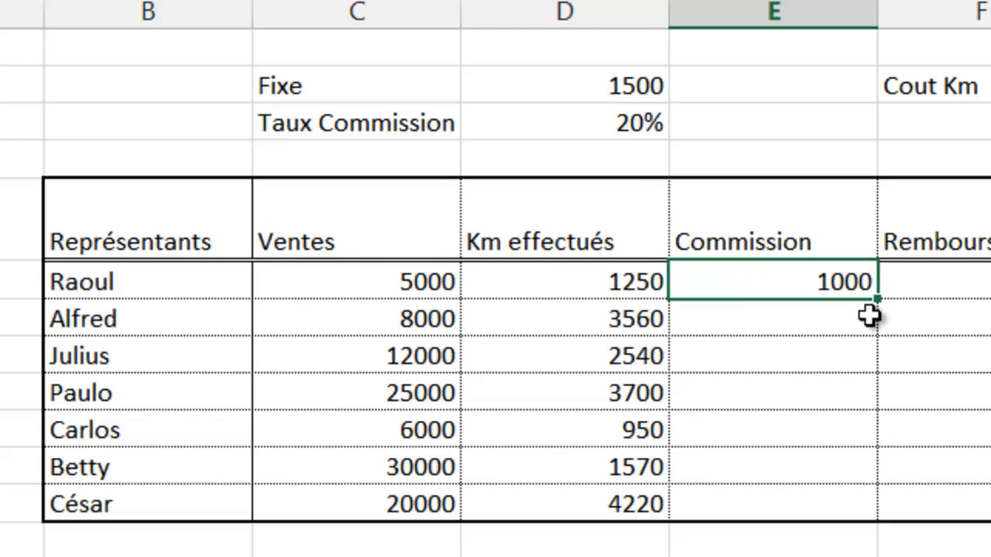
Fill the commission formula from E6 down to E10
{"action": "left_click_drag", "start_coordinate": [879, 298], "coordinate": [876, 446]}
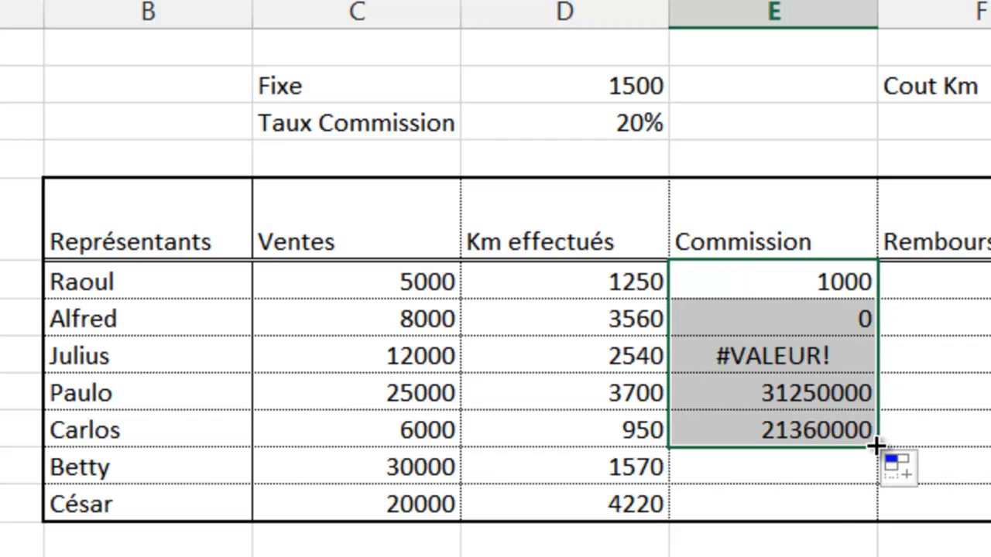
{"action": "left_click", "coordinate": [790, 507]}
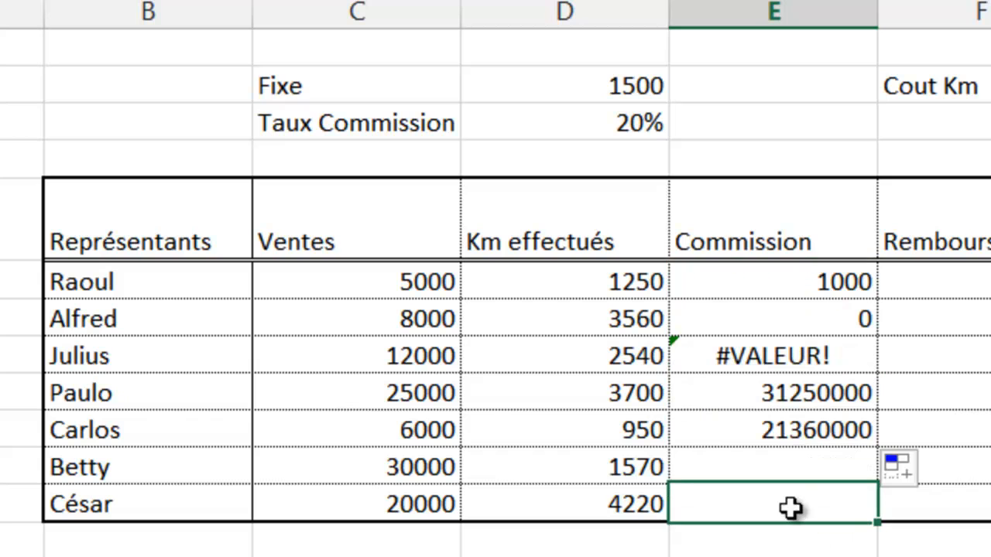
Examine which cells the commission formula in E6 and its copies in the rows below refer to
{"action": "left_click", "coordinate": [790, 323]}
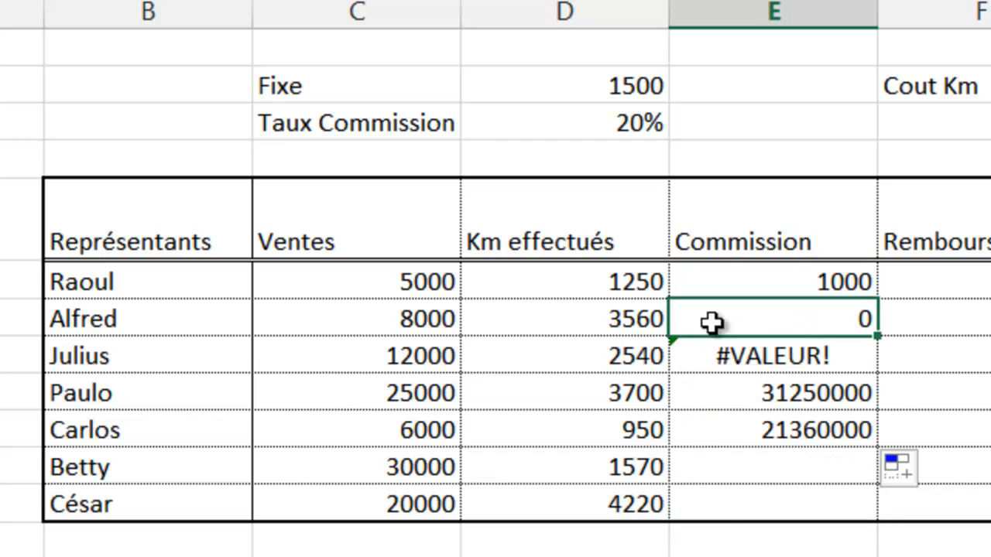
{"action": "left_click", "coordinate": [404, 322]}
{"action": "left_click", "coordinate": [580, 126]}
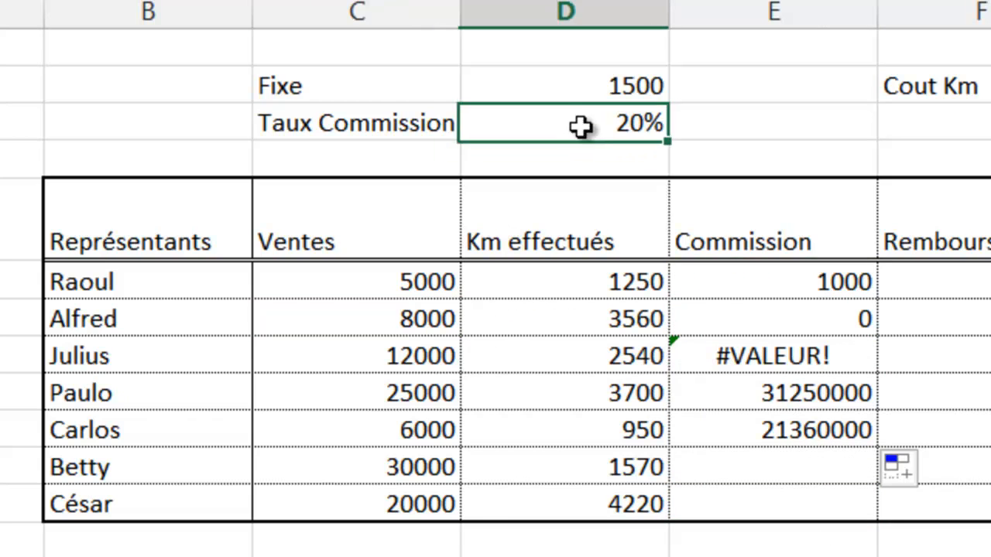
{"action": "left_click", "coordinate": [787, 319]}
{"action": "left_click", "coordinate": [748, 350]}
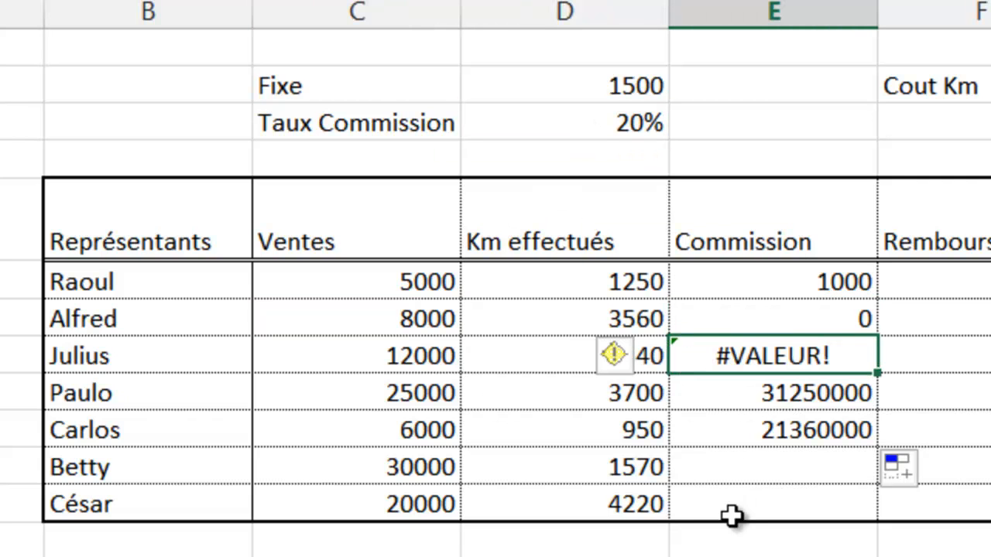
{"action": "left_click", "coordinate": [789, 313]}
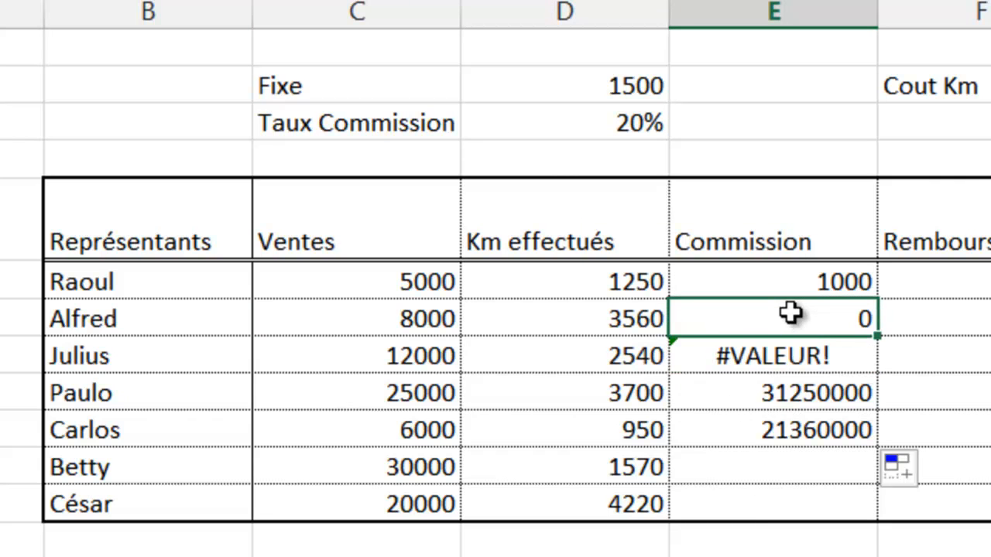
{"action": "left_click", "coordinate": [780, 283]}
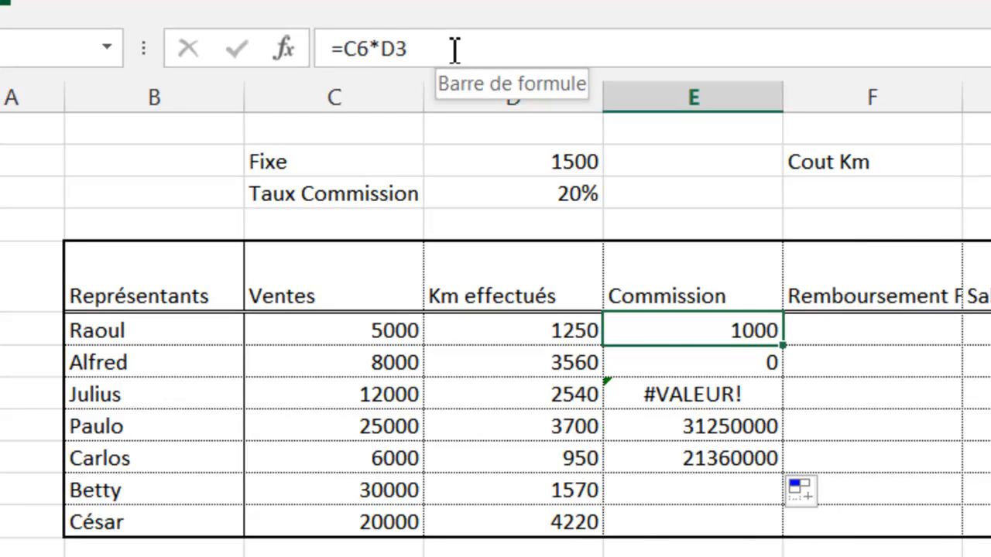
{"action": "left_click", "coordinate": [455, 50]}
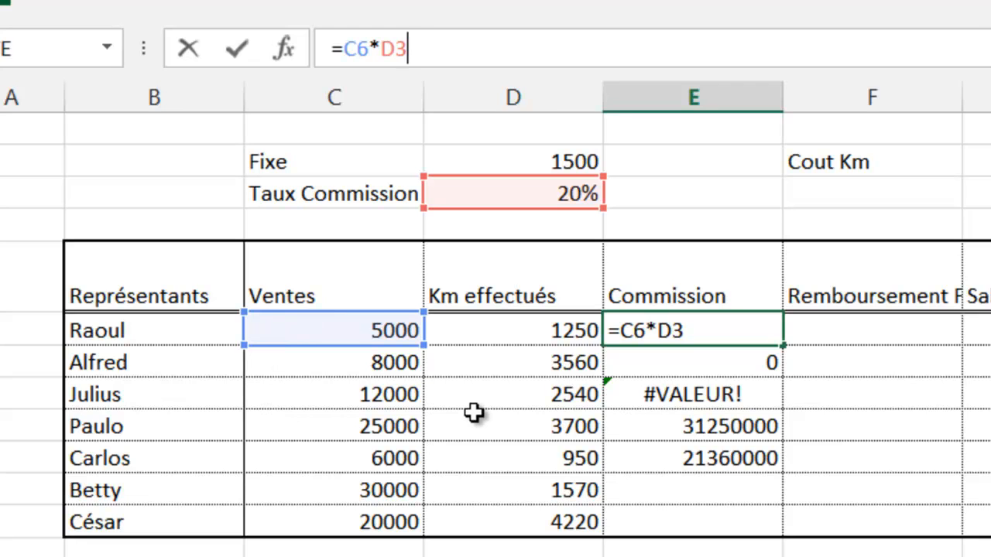
{"action": "key", "text": "Return"}
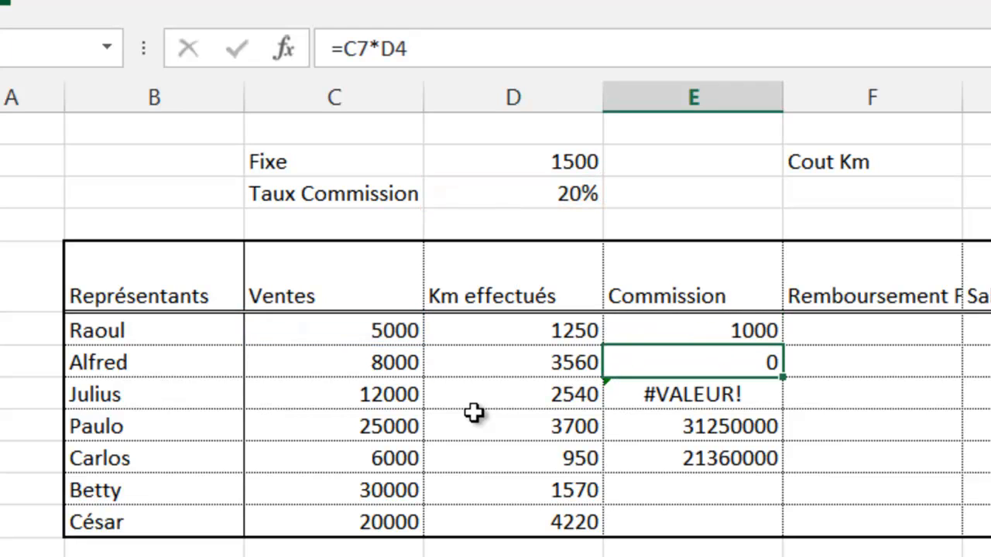
Redirect the rate reference to D3 in the second and third commission formulas, giving =C7*D3 in E7 and =C8*D3 in E8
{"action": "left_click", "coordinate": [449, 53]}
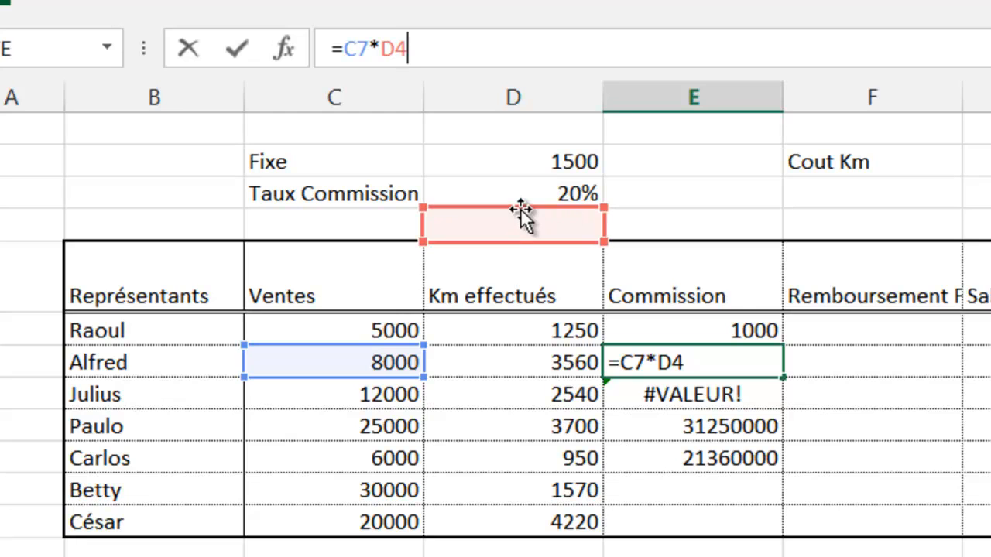
{"action": "left_click_drag", "start_coordinate": [521, 209], "coordinate": [521, 188]}
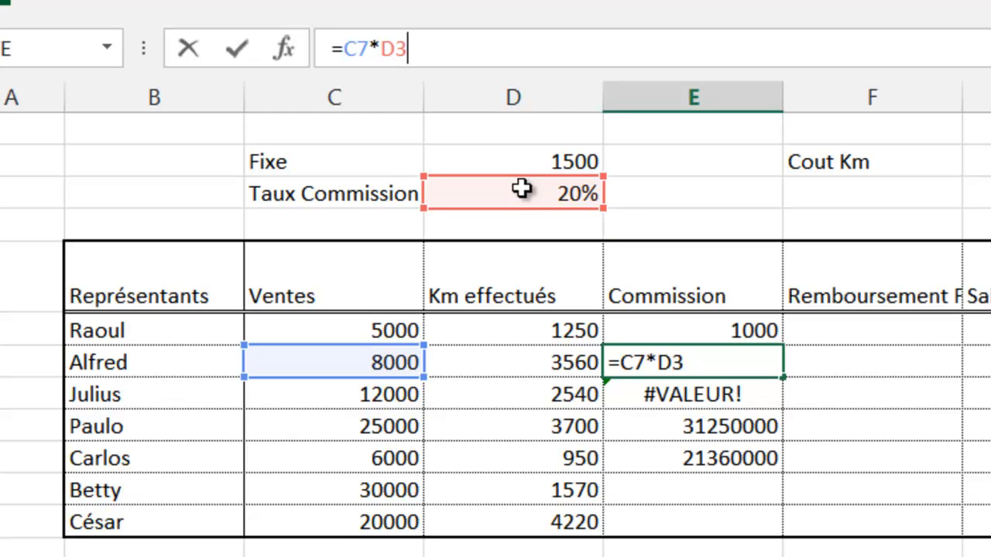
{"action": "key", "text": "Return"}
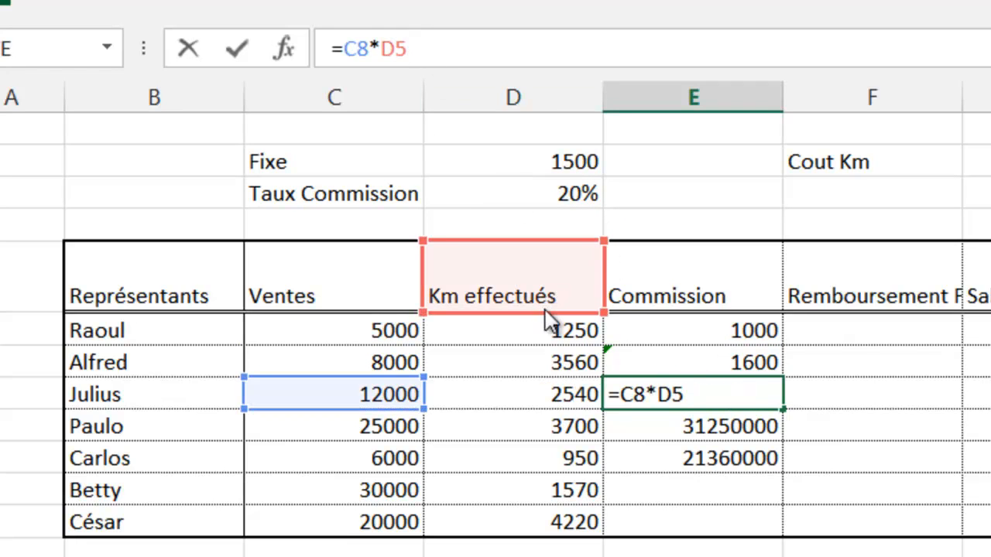
{"action": "left_click_drag", "start_coordinate": [551, 239], "coordinate": [560, 194]}
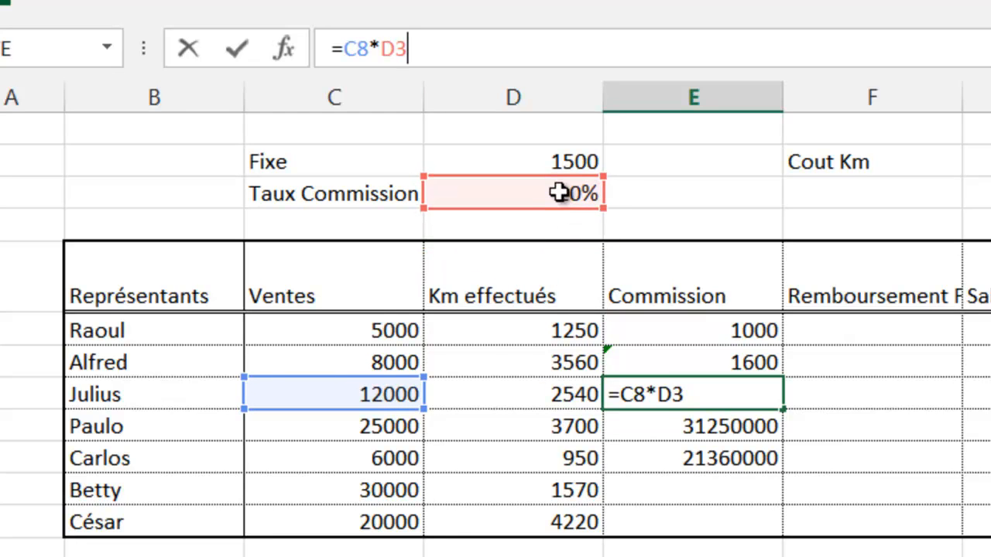
{"action": "key", "text": "Return"}
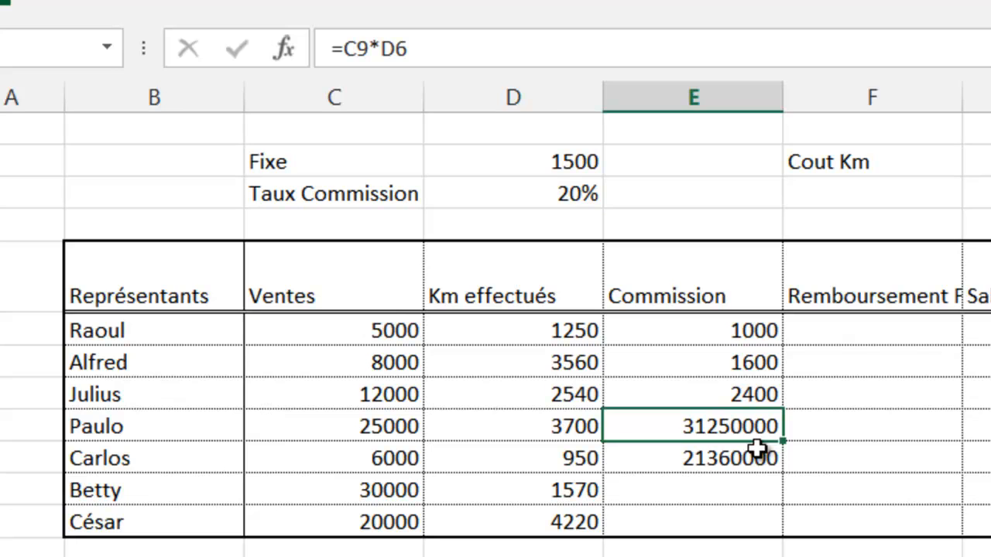
Make the commission rate reference absolute in E6 so that the formula reads =C6*$D$3
{"action": "left_click", "coordinate": [741, 330]}
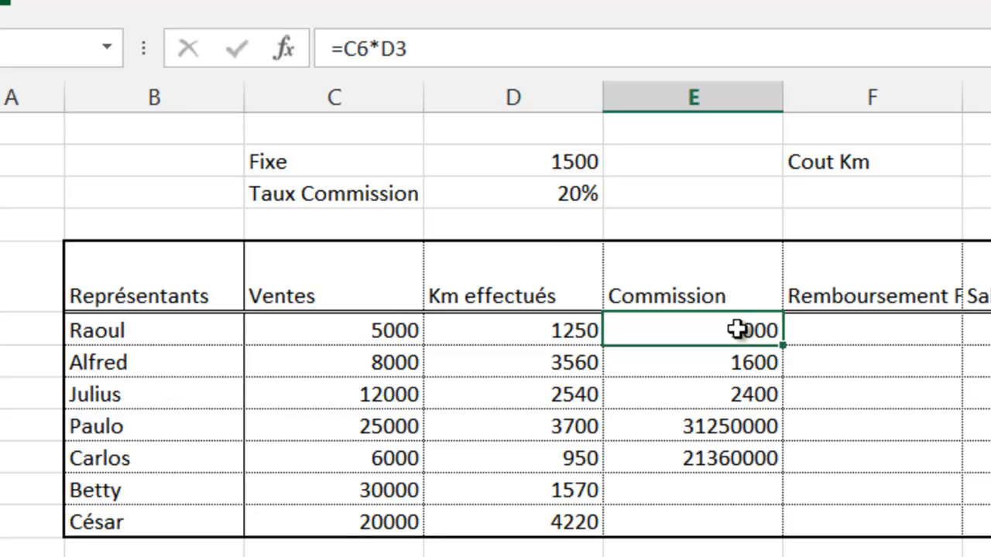
{"action": "left_click", "coordinate": [424, 49]}
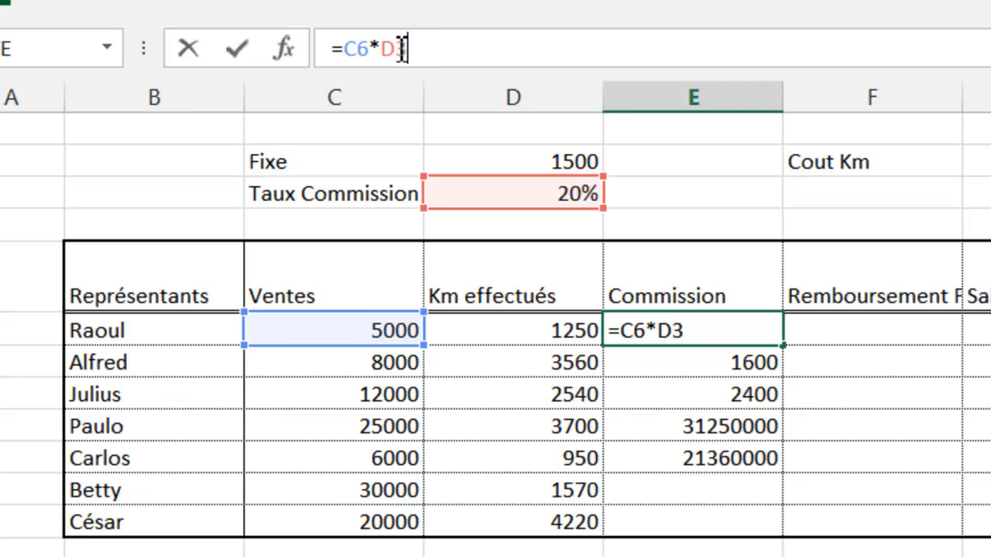
{"action": "left_click", "coordinate": [384, 48]}
{"action": "key", "text": "F4"}
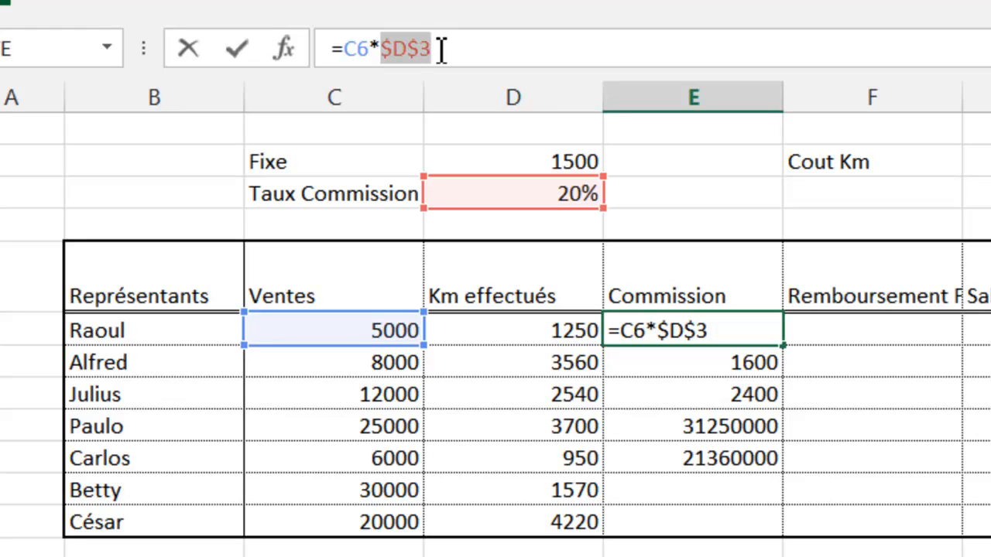
{"action": "key", "text": "Return"}
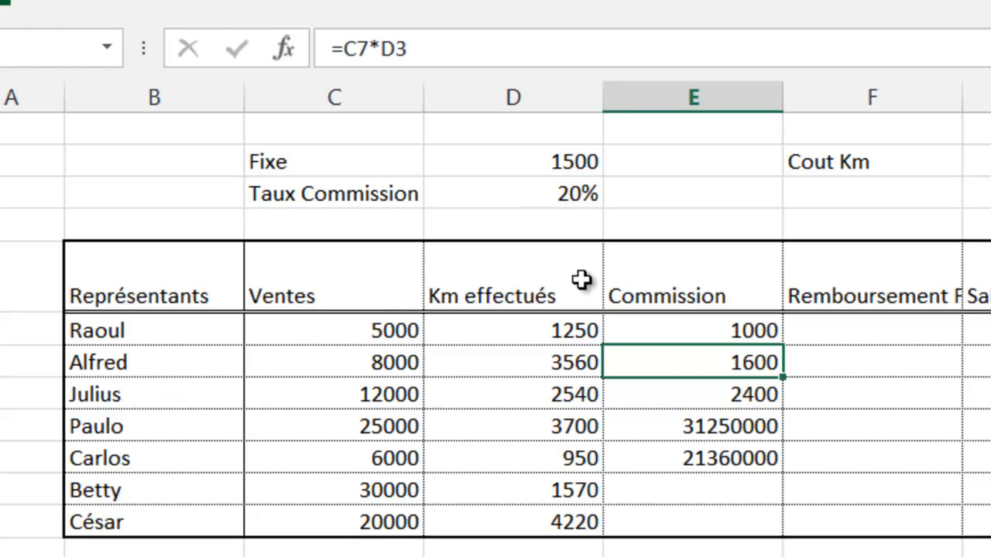
Copy the commission formula from E6 down to E12, using the fill option Recopier les valeurs sans la mise en forme
{"action": "left_click", "coordinate": [688, 337]}
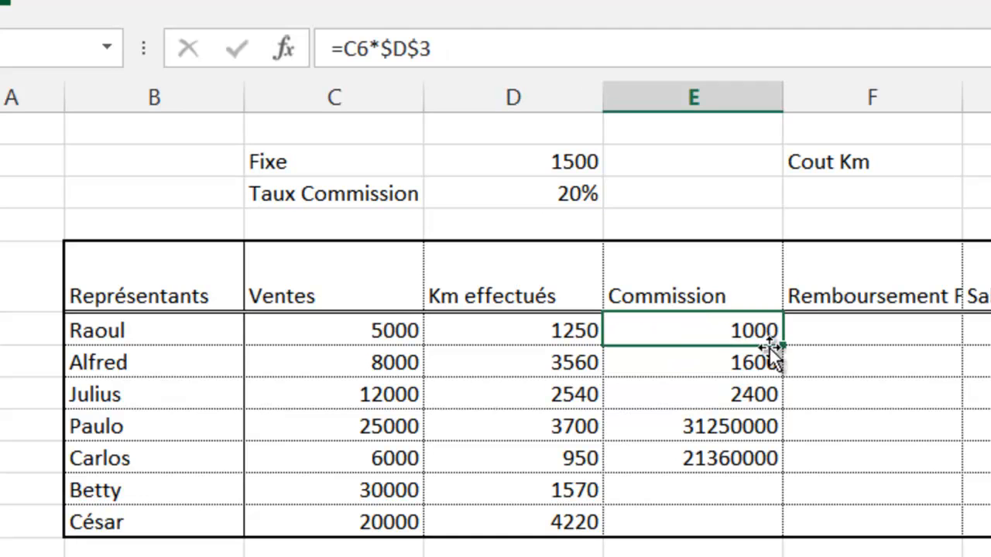
{"action": "left_click_drag", "start_coordinate": [785, 338], "coordinate": [776, 542]}
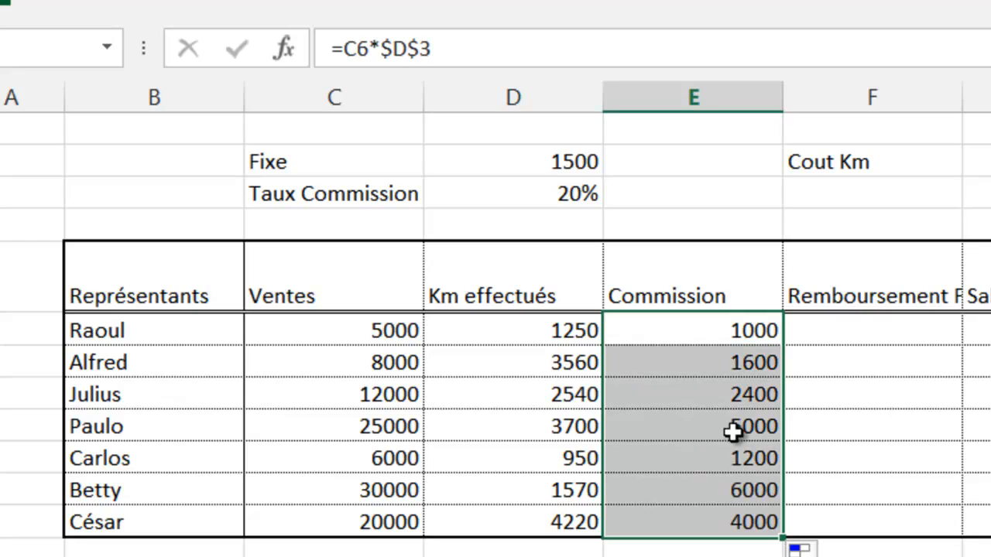
{"action": "left_click", "coordinate": [725, 481]}
{"action": "left_click", "coordinate": [727, 520]}
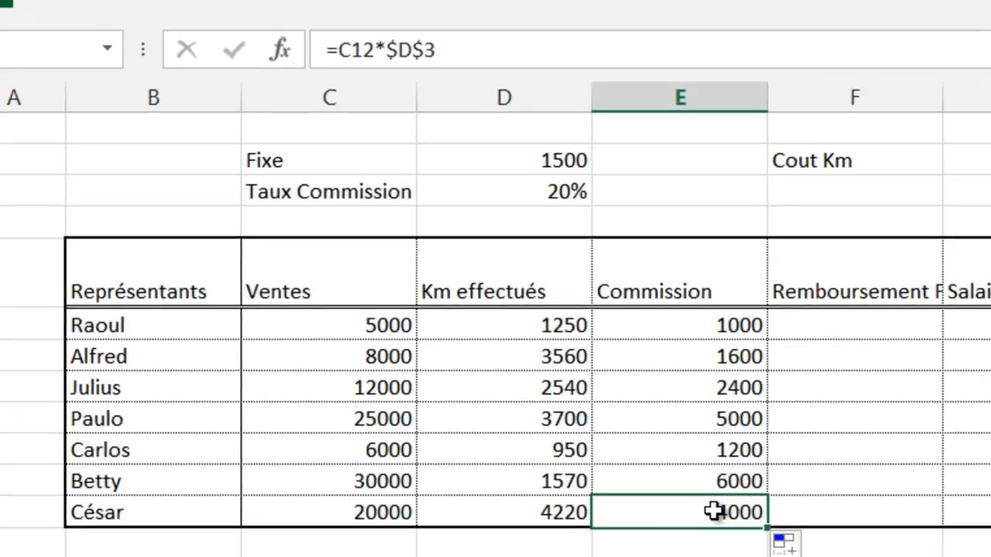
{"action": "left_click", "coordinate": [694, 556]}
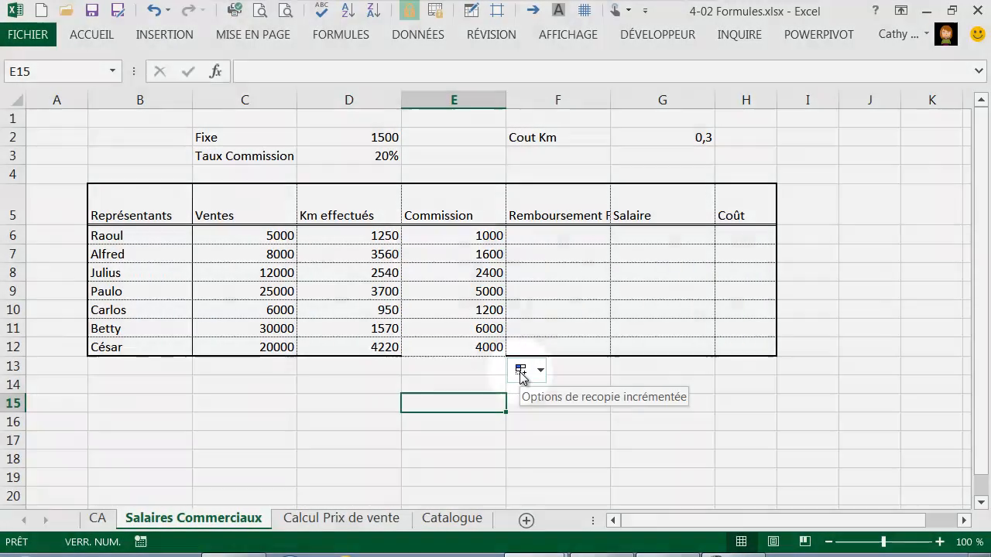
{"action": "left_click", "coordinate": [521, 372]}
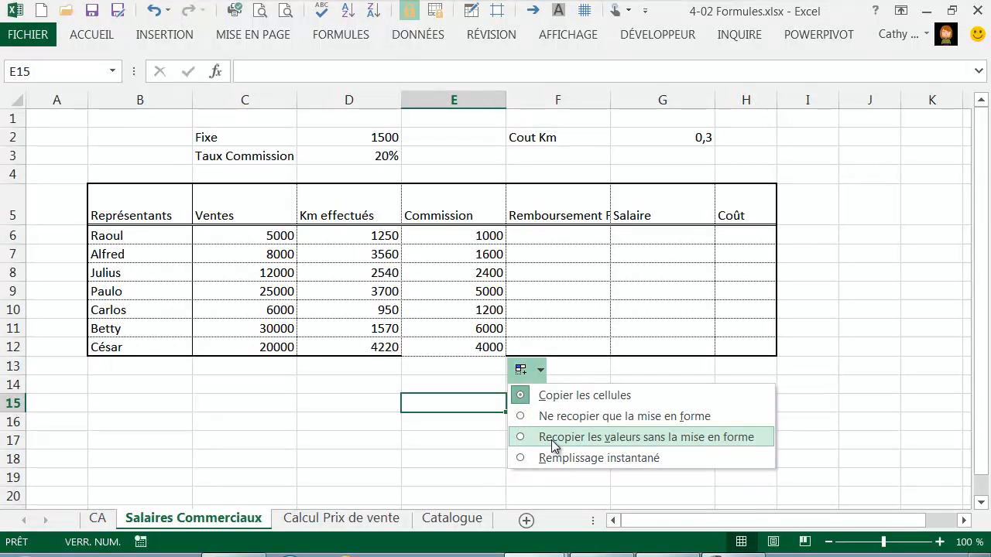
{"action": "left_click", "coordinate": [552, 440]}
{"action": "left_click", "coordinate": [418, 425]}
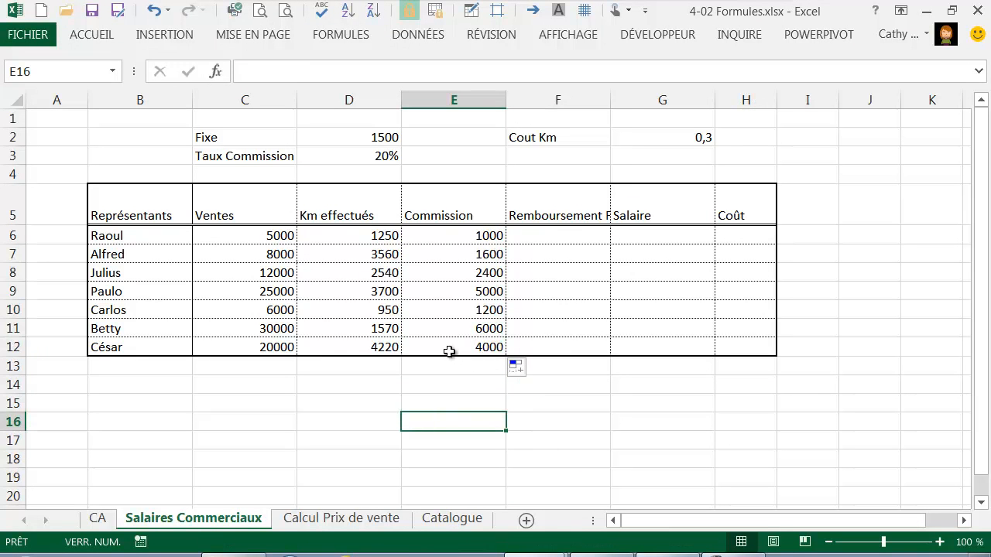
Calculate the first representative's kilometre reimbursement in F6 with the formula =D6*$G$2, keeping the cost per kilometre absolute
{"action": "left_click", "coordinate": [563, 239]}
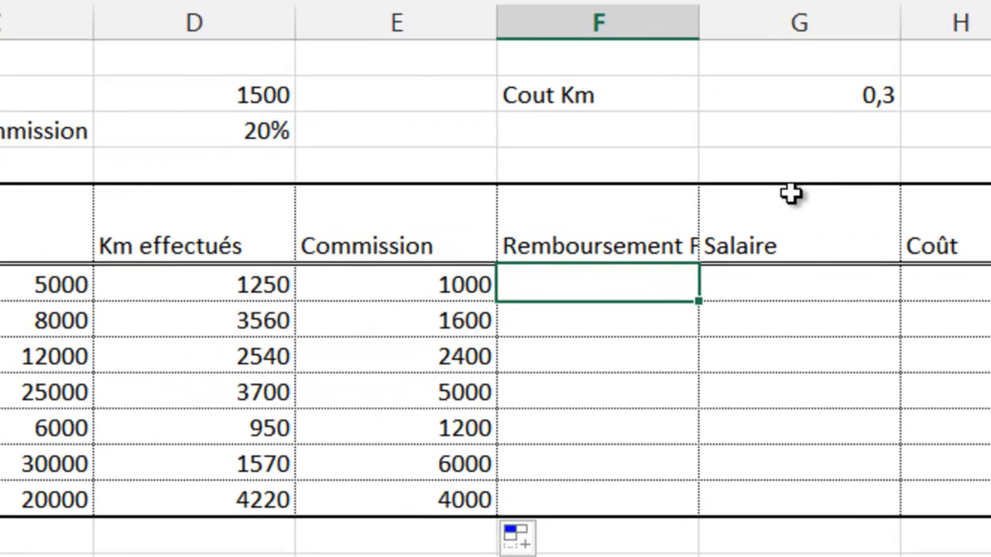
{"action": "type", "text": "="}
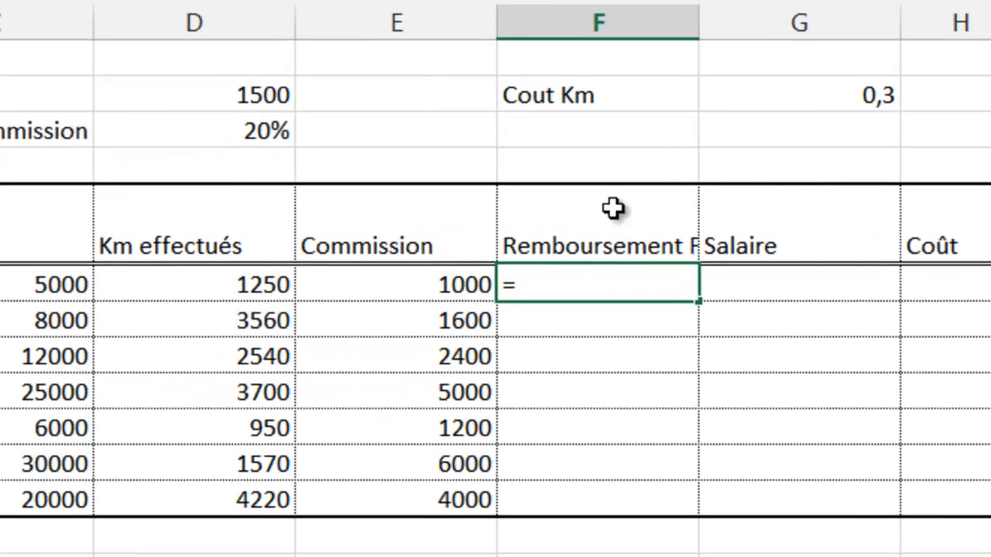
{"action": "left_click", "coordinate": [243, 285]}
{"action": "type", "text": "*"}
{"action": "left_click", "coordinate": [801, 93]}
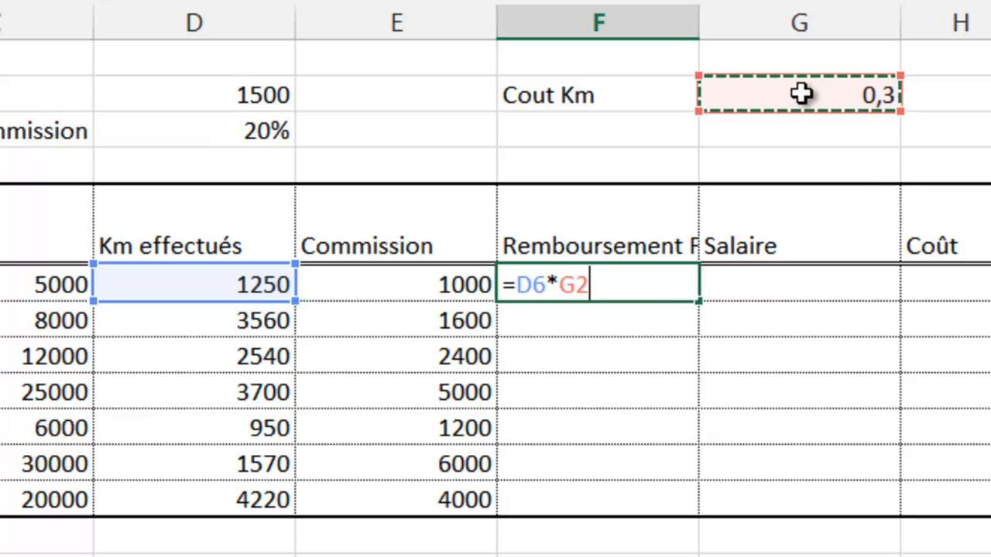
{"action": "key", "text": "F4"}
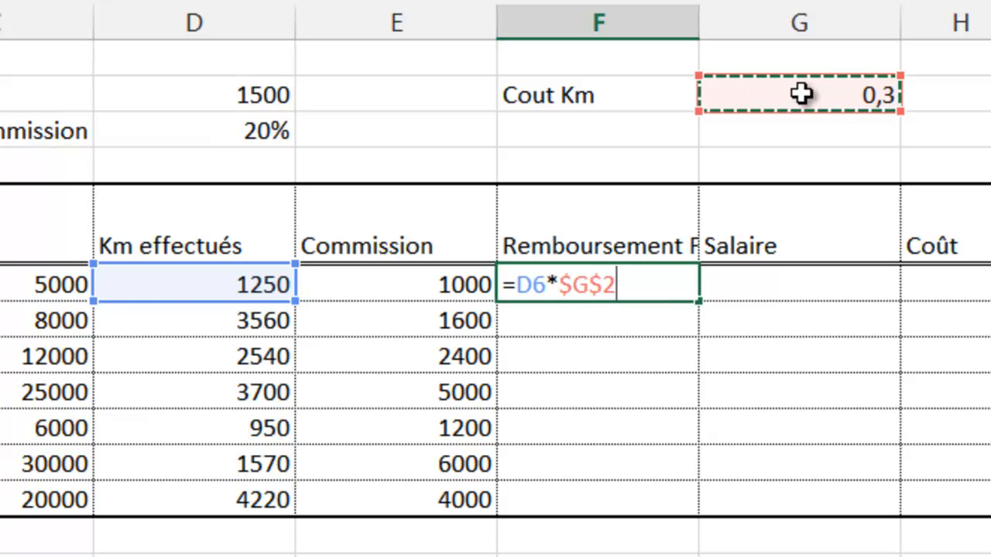
{"action": "key", "text": "Return"}
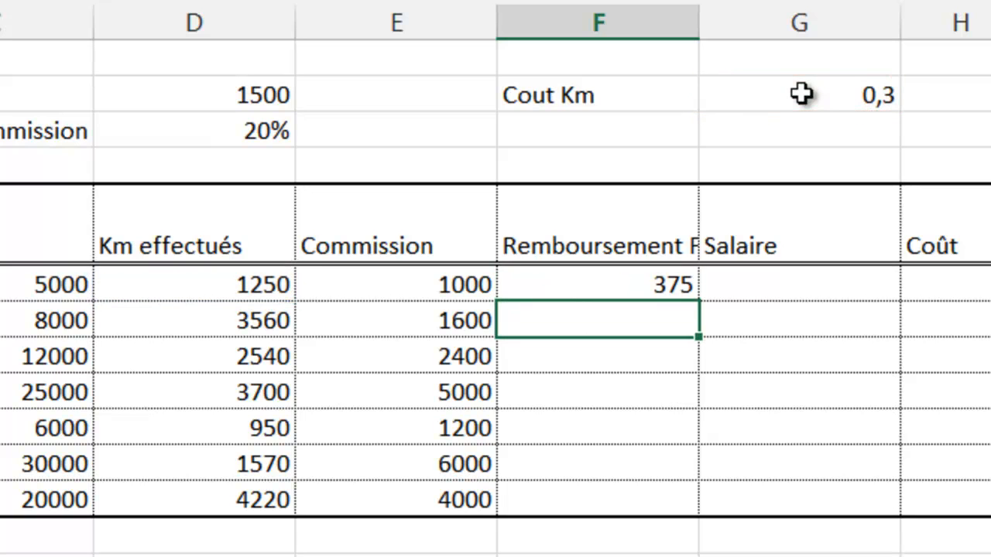
Copy the reimbursement formula from F6 down to F12, using the fill option Recopier les valeurs sans la mise en forme
{"action": "left_click", "coordinate": [648, 285]}
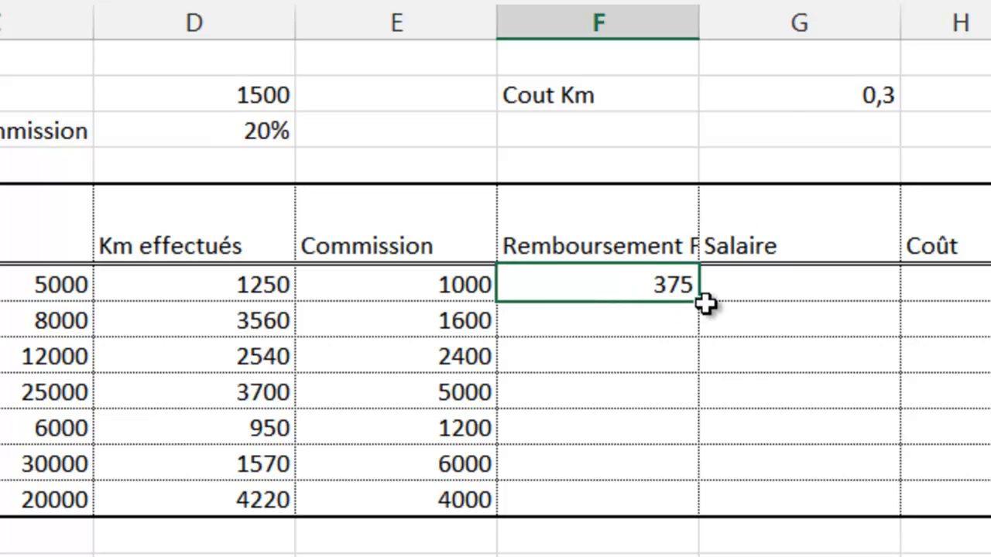
{"action": "left_click_drag", "start_coordinate": [706, 304], "coordinate": [682, 529]}
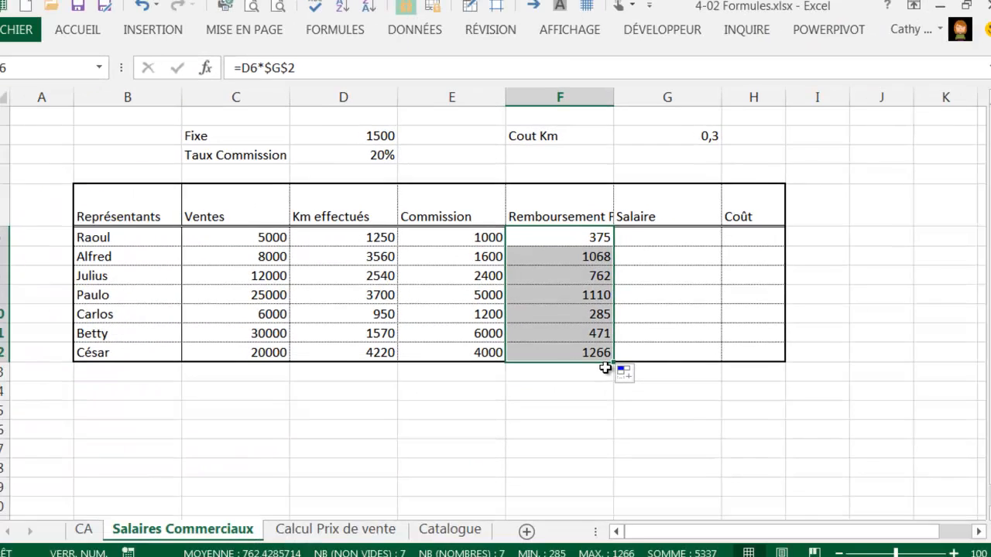
{"action": "left_click", "coordinate": [633, 379]}
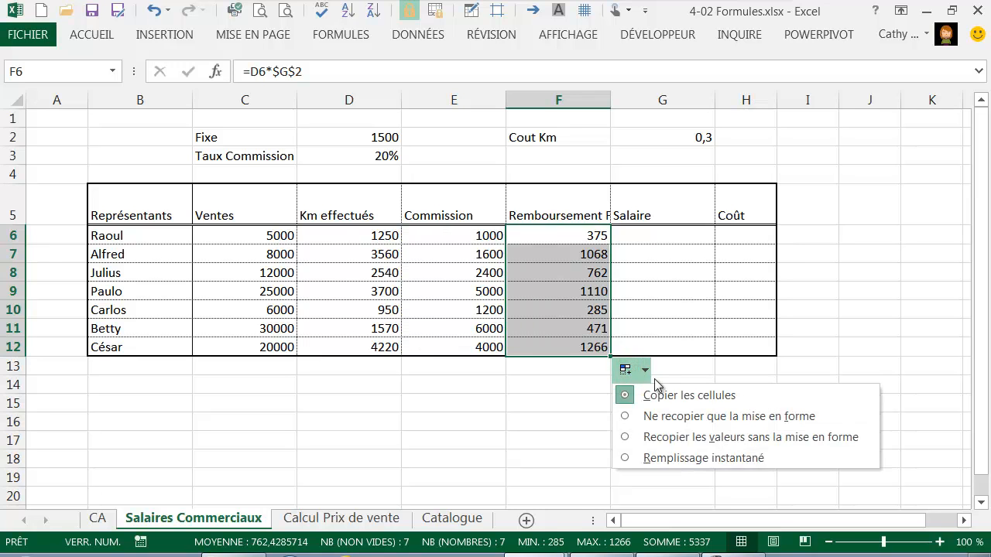
{"action": "left_click", "coordinate": [676, 438]}
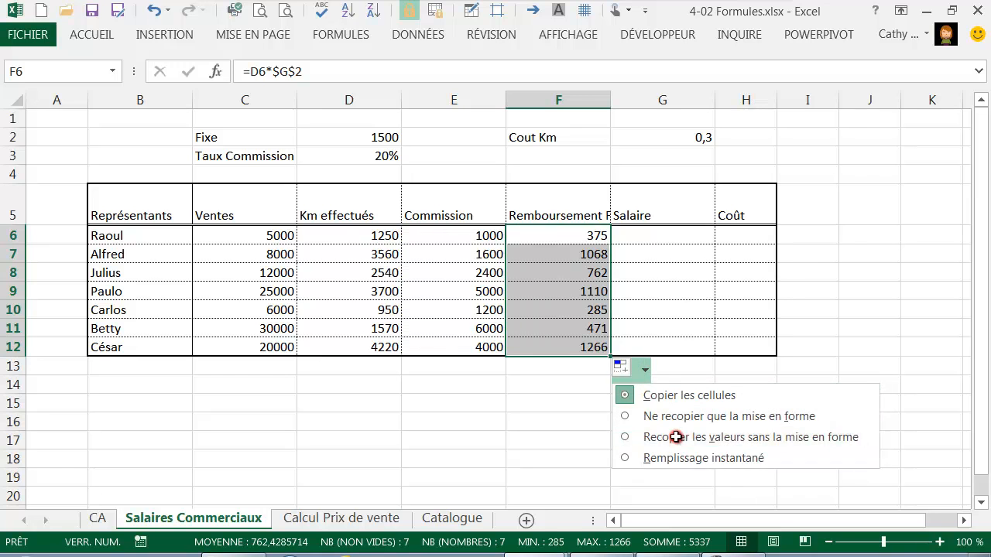
Calculate the first representative's salary in G6 with the formula =E6+F6+$D$2, keeping the fixed amount absolute
{"action": "left_click", "coordinate": [663, 235]}
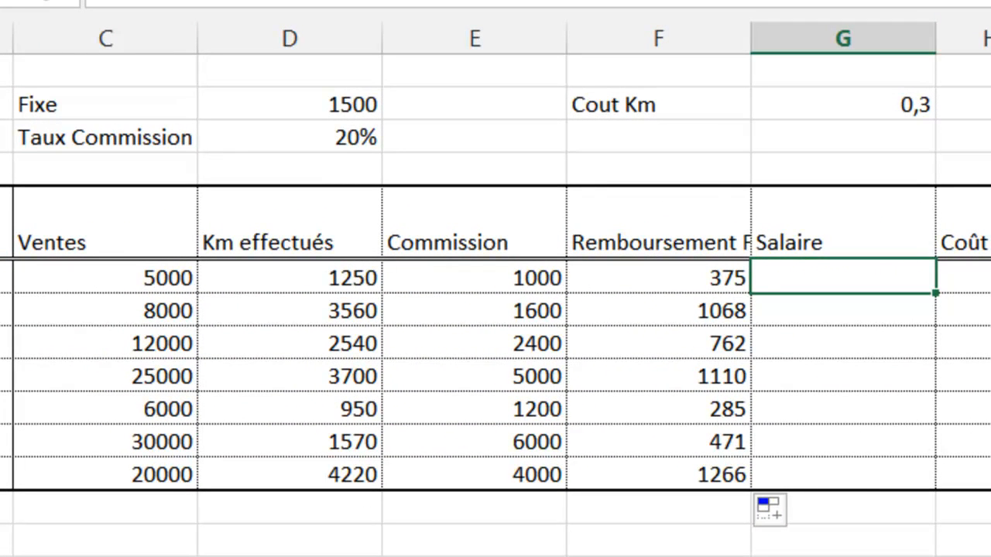
{"action": "type", "text": "="}
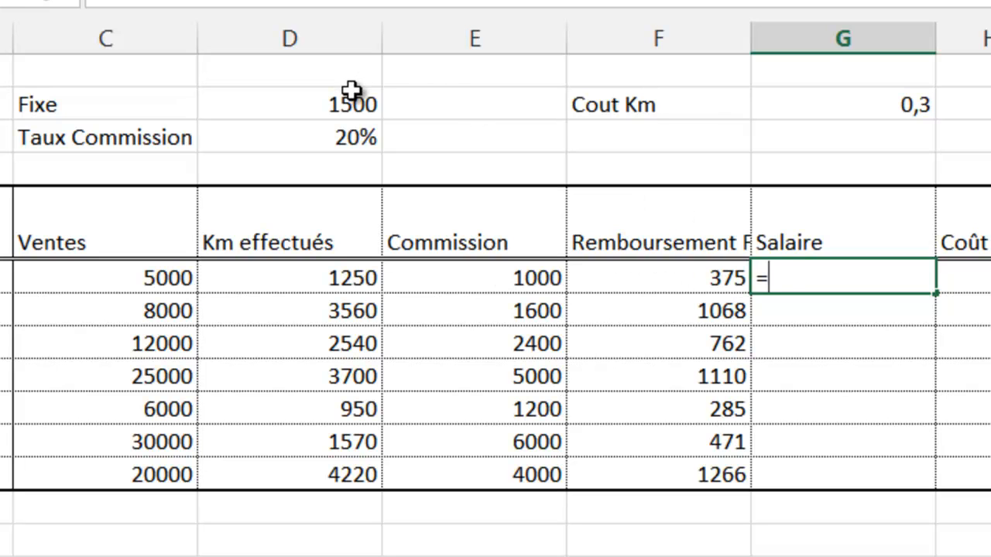
{"action": "left_click", "coordinate": [478, 276]}
{"action": "type", "text": "+"}
{"action": "left_click", "coordinate": [638, 277]}
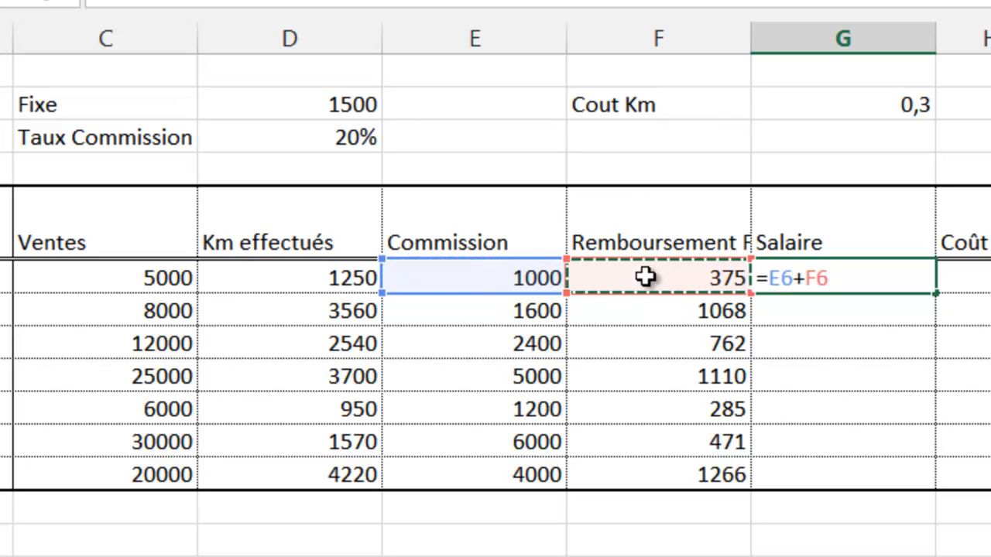
{"action": "type", "text": "+"}
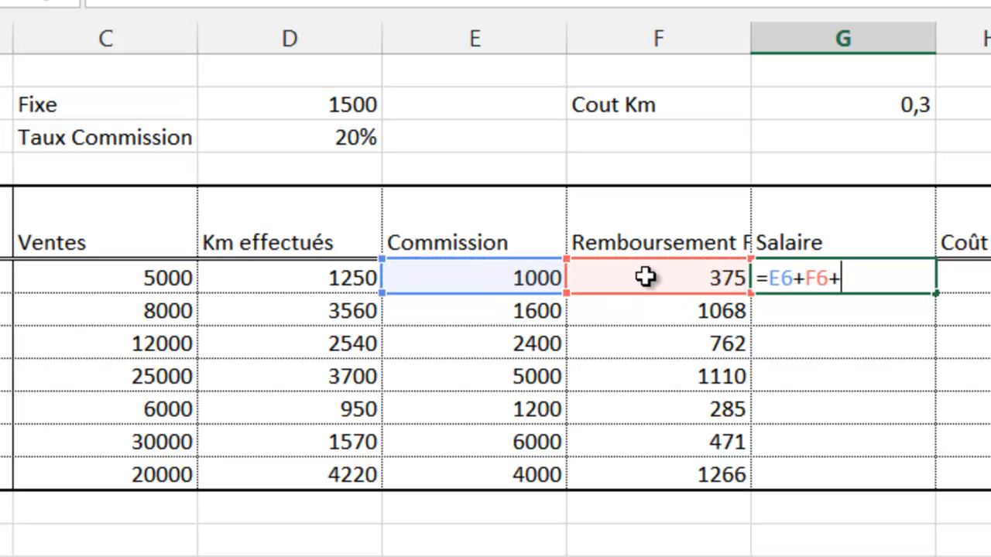
{"action": "left_click", "coordinate": [280, 101]}
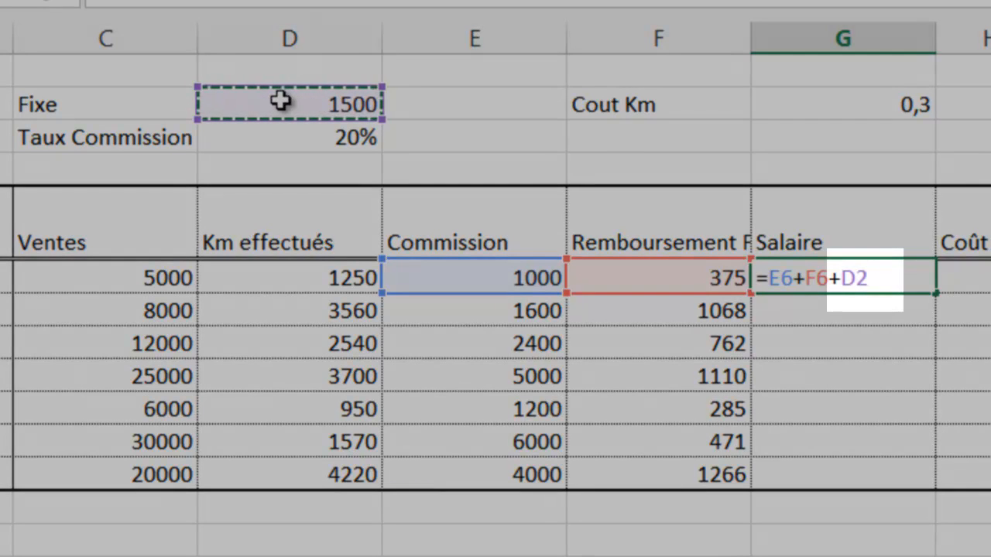
{"action": "key", "text": "F4"}
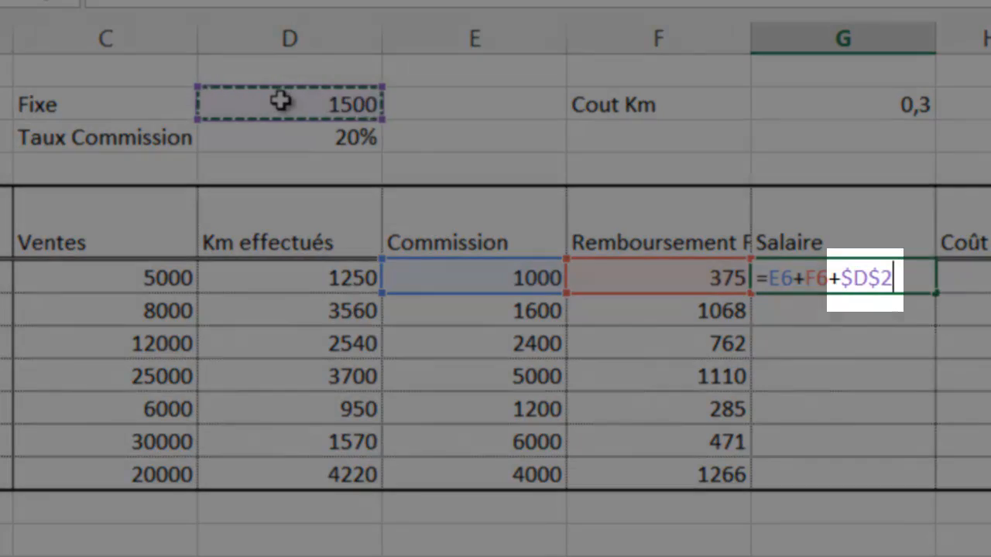
{"action": "key", "text": "Return"}
Copy the salary formula from G6 down to G12, using the fill option Recopier les valeurs sans la mise en forme
{"action": "left_click", "coordinate": [890, 280]}
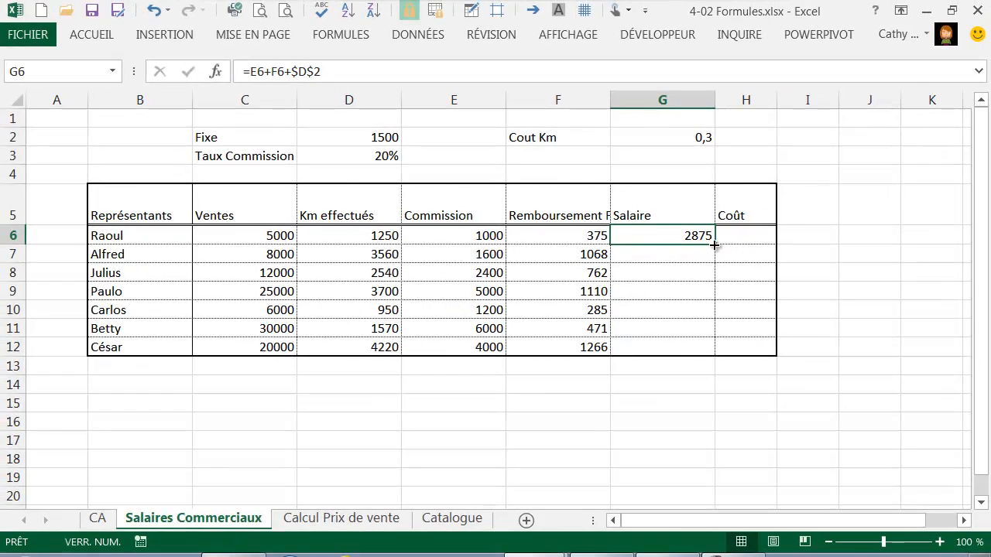
{"action": "left_click_drag", "start_coordinate": [713, 243], "coordinate": [715, 362]}
{"action": "left_click", "coordinate": [743, 373]}
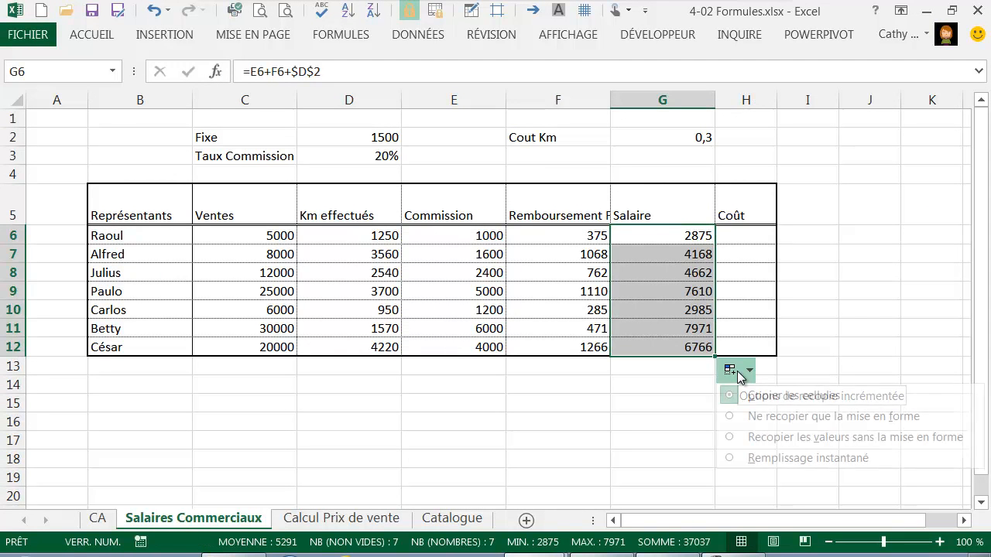
{"action": "left_click", "coordinate": [776, 438]}
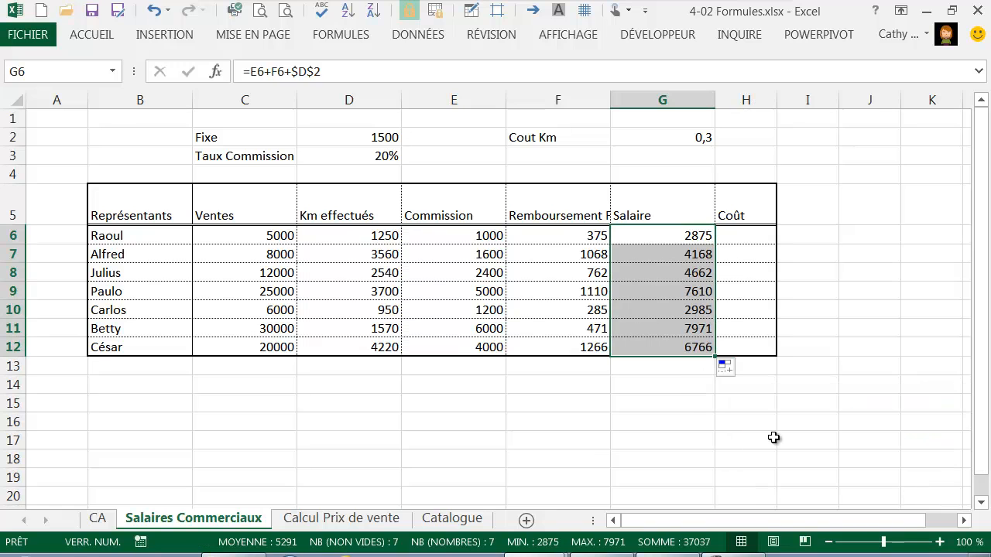
{"action": "left_click", "coordinate": [773, 438]}
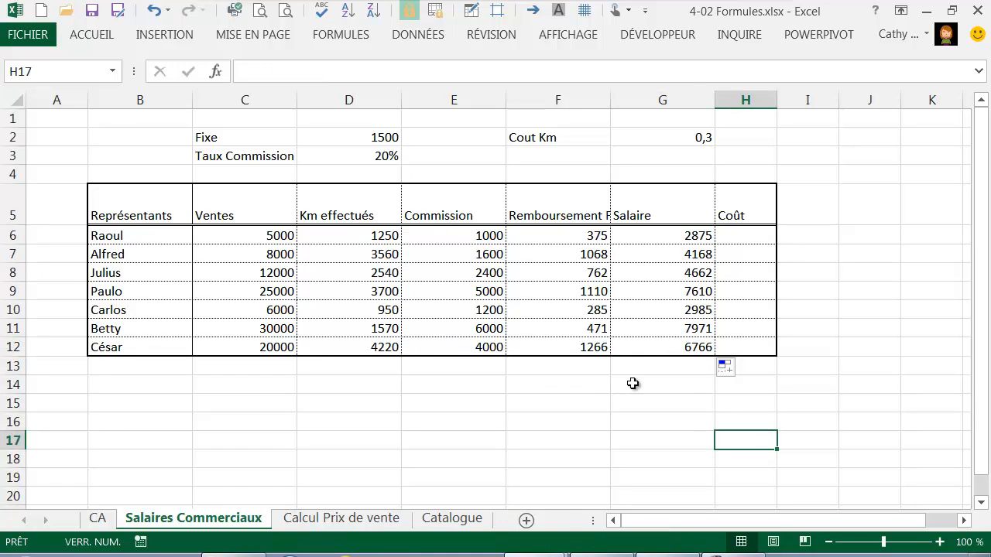
Calculate the first representative's cost in H6 by dividing salary by sales with the formula =G6/C6
{"action": "left_click", "coordinate": [748, 238]}
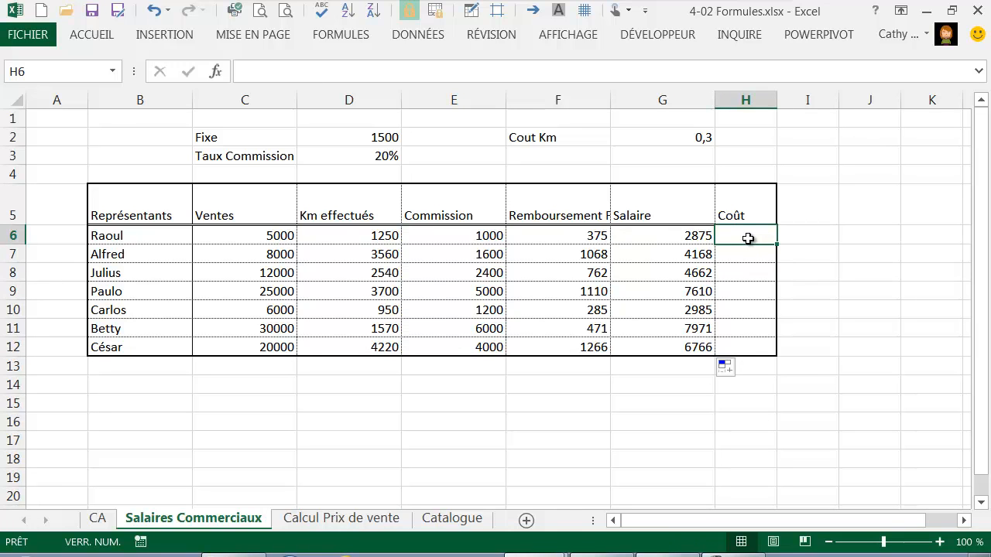
{"action": "left_click", "coordinate": [670, 236]}
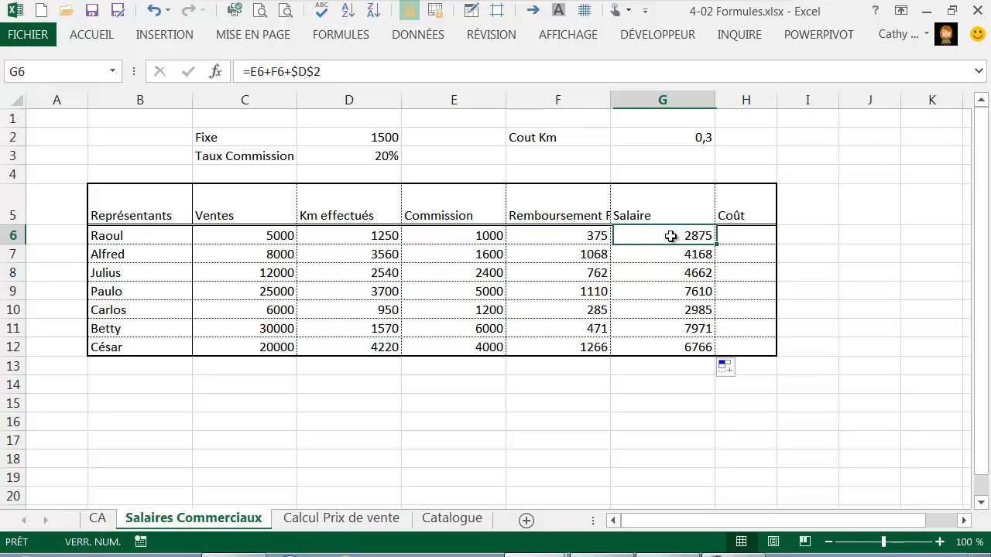
{"action": "left_click", "coordinate": [258, 234]}
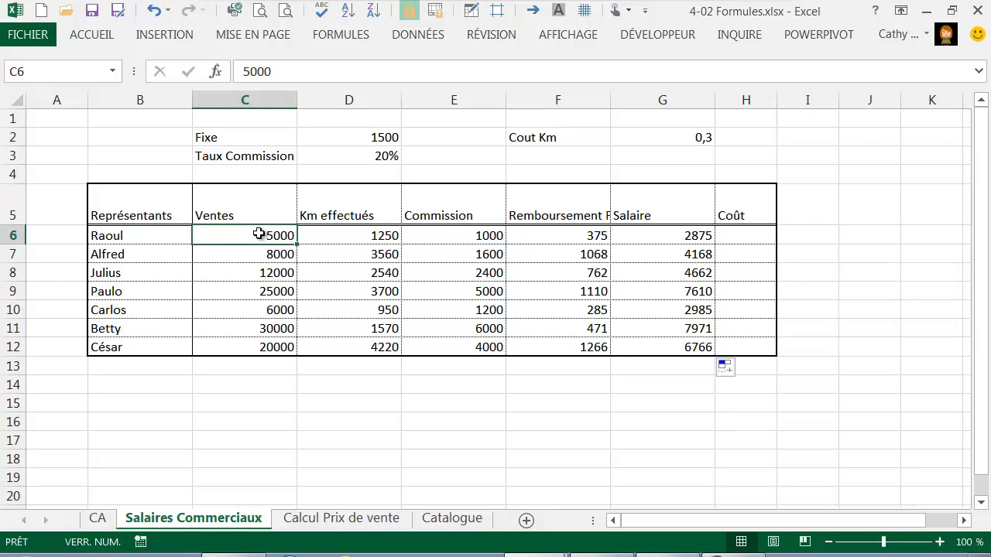
{"action": "left_click", "coordinate": [744, 236]}
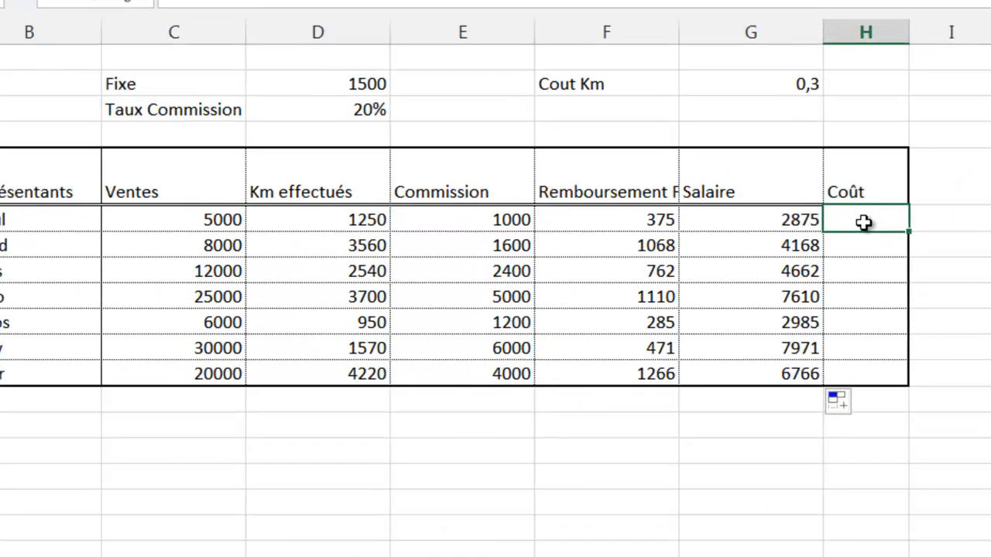
{"action": "type", "text": "="}
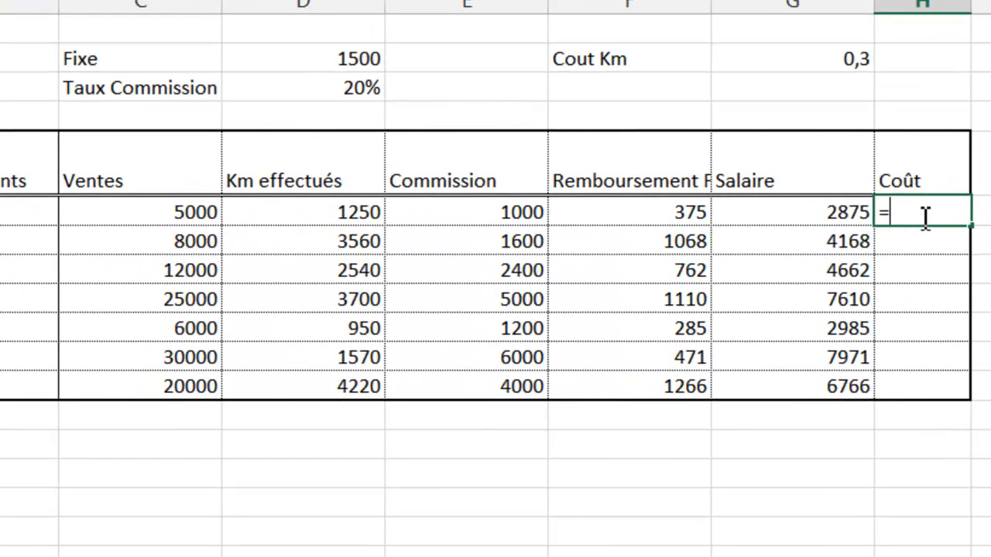
{"action": "left_click", "coordinate": [798, 211]}
{"action": "type", "text": "/"}
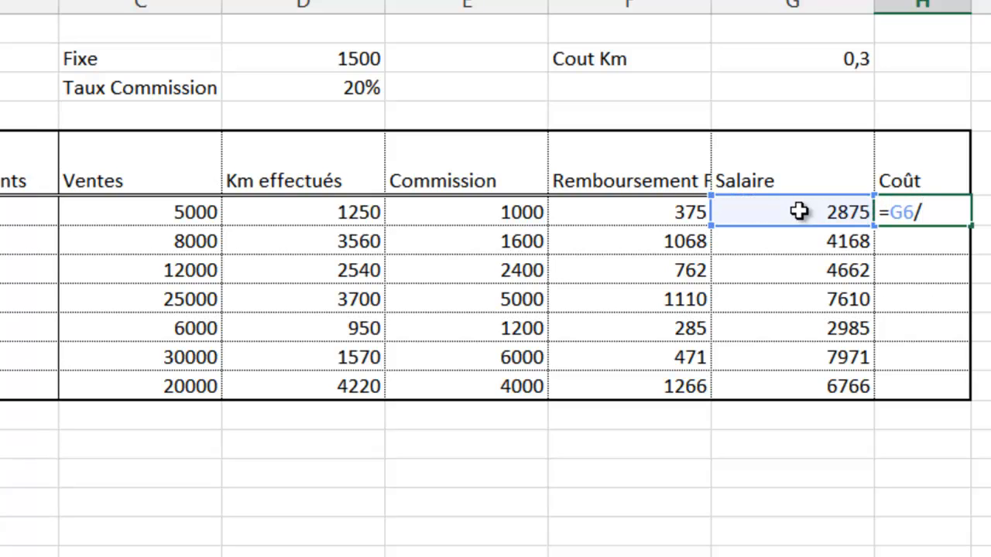
{"action": "left_click", "coordinate": [170, 211]}
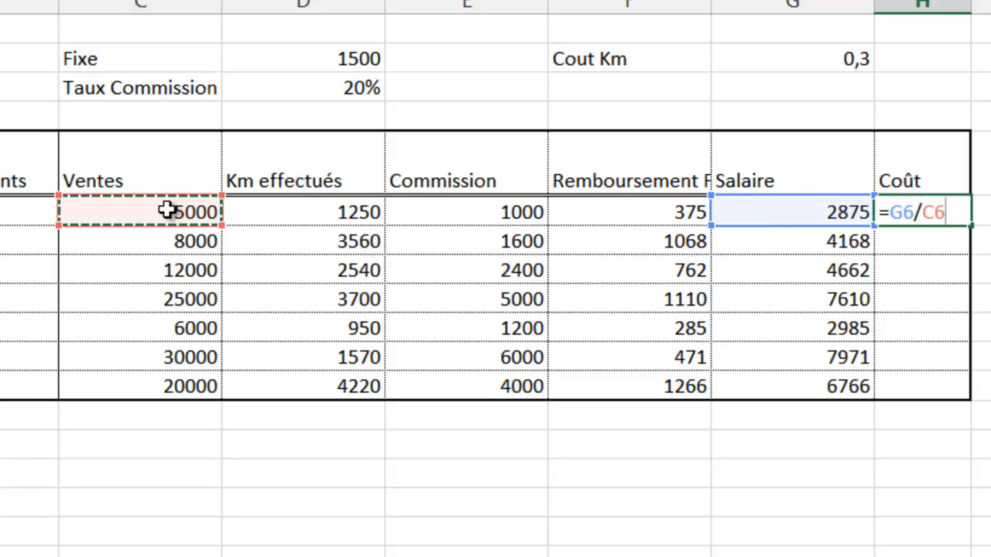
{"action": "key", "text": "Return"}
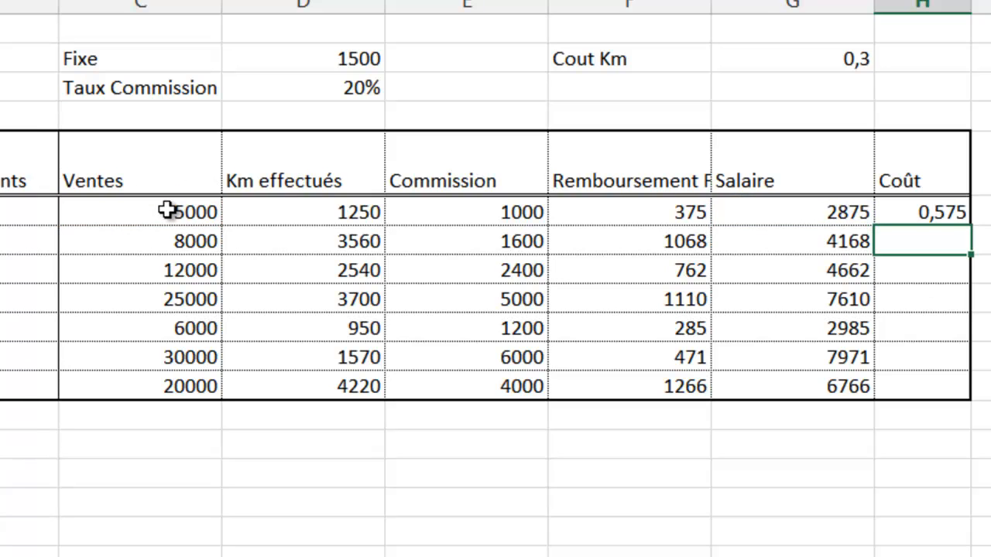
Copy the cost formula from H6 down to H12, using the fill option Recopier les valeurs sans la mise en forme
{"action": "left_click", "coordinate": [930, 210]}
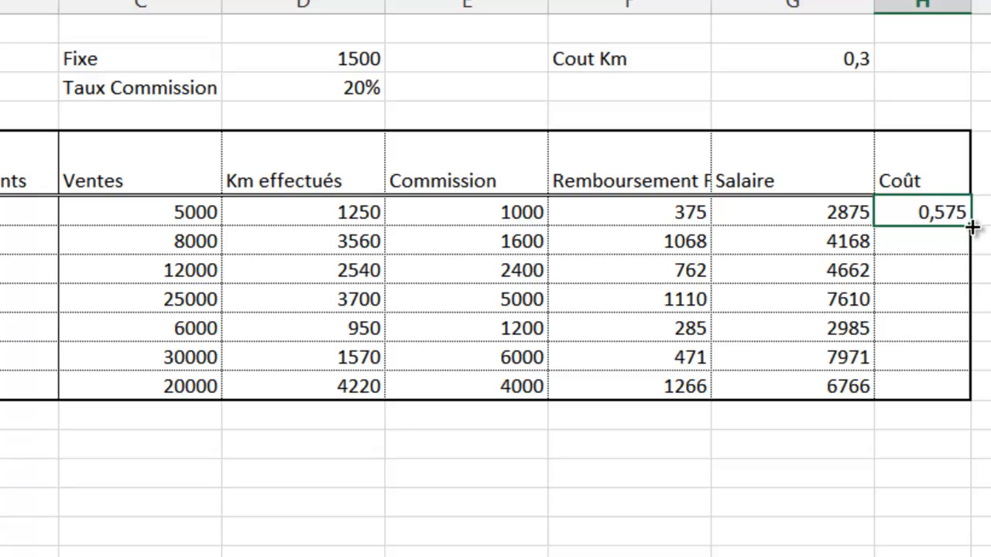
{"action": "left_click_drag", "start_coordinate": [972, 226], "coordinate": [968, 401]}
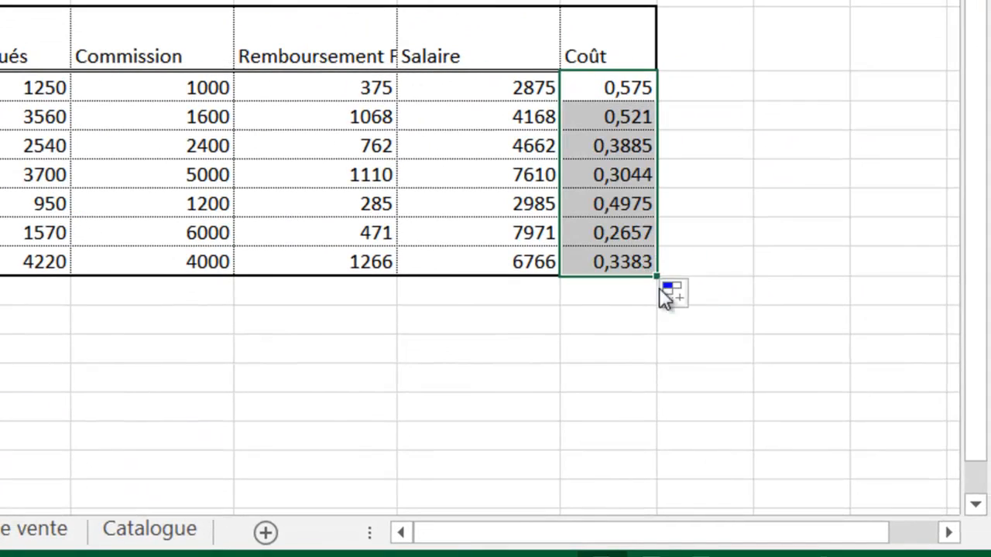
{"action": "left_click", "coordinate": [680, 302]}
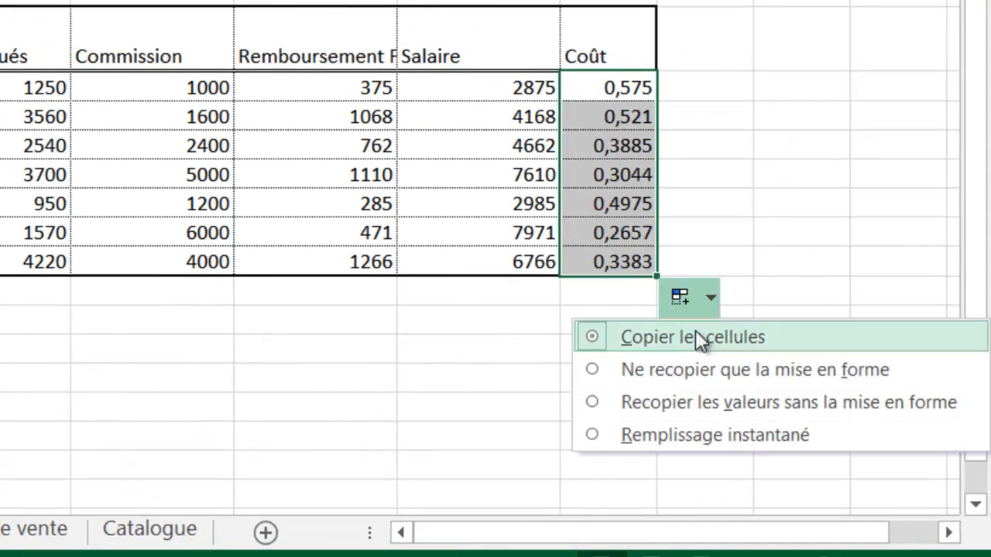
{"action": "left_click", "coordinate": [701, 407]}
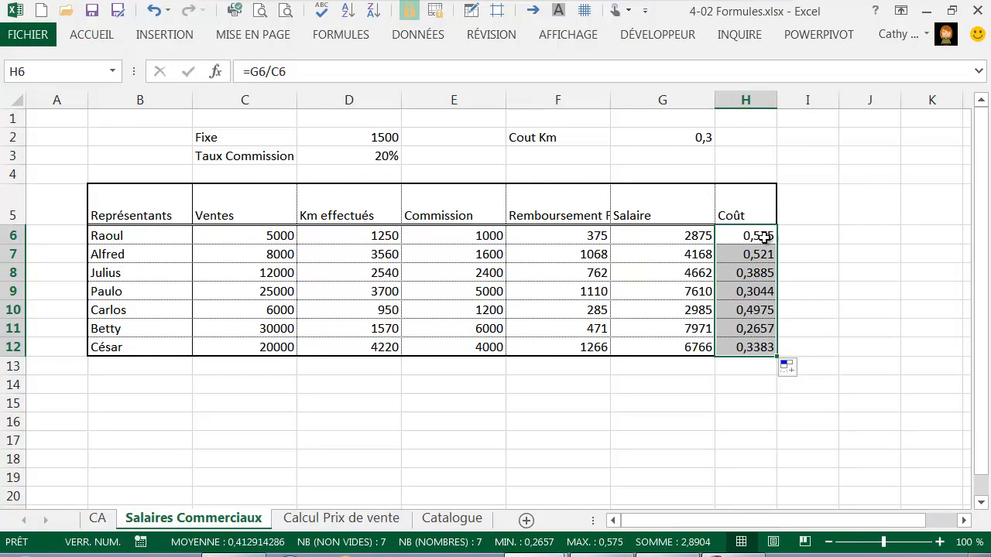
Format the costs in H6:H12 as percentages with two decimal places
{"action": "left_click", "coordinate": [87, 39]}
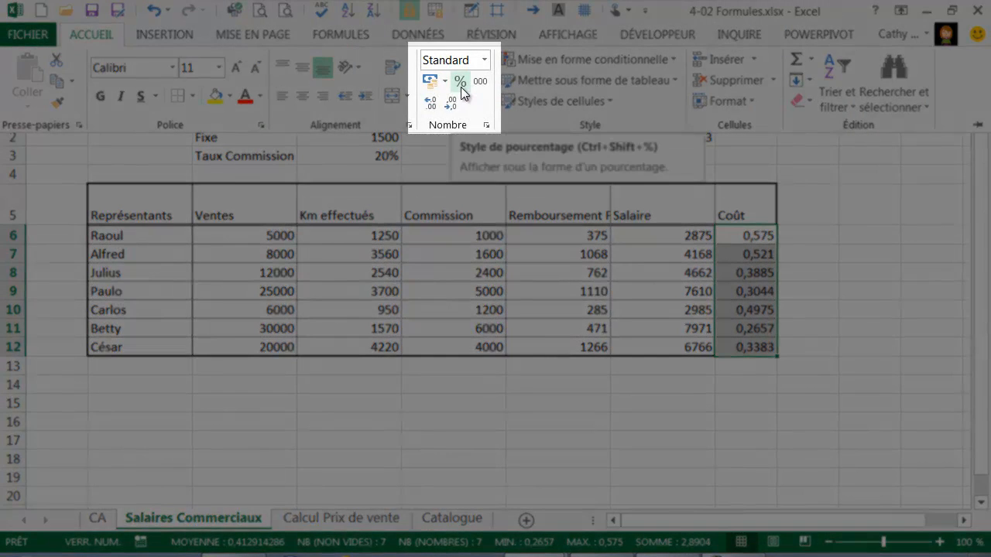
{"action": "left_click", "coordinate": [461, 87]}
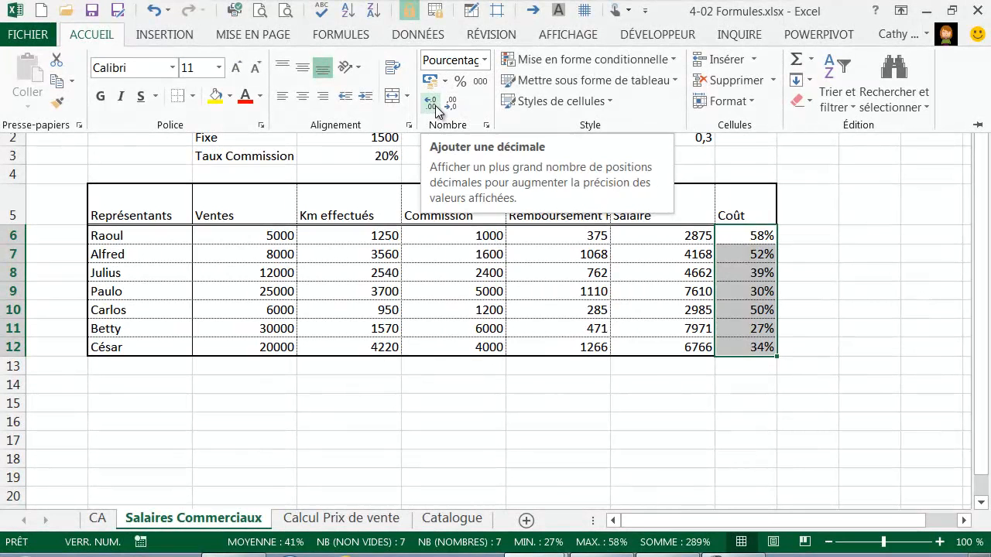
{"action": "left_click", "coordinate": [435, 105]}
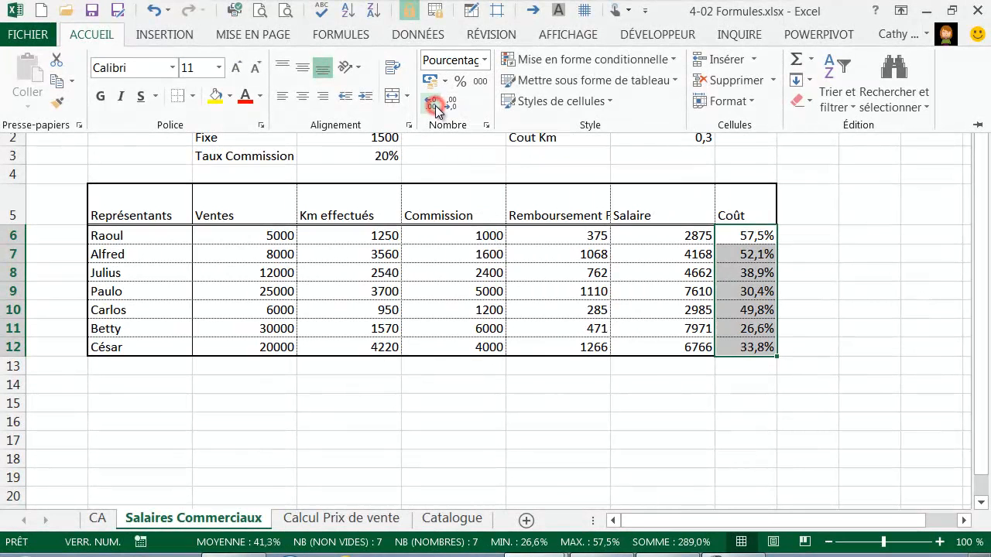
{"action": "left_click", "coordinate": [435, 105]}
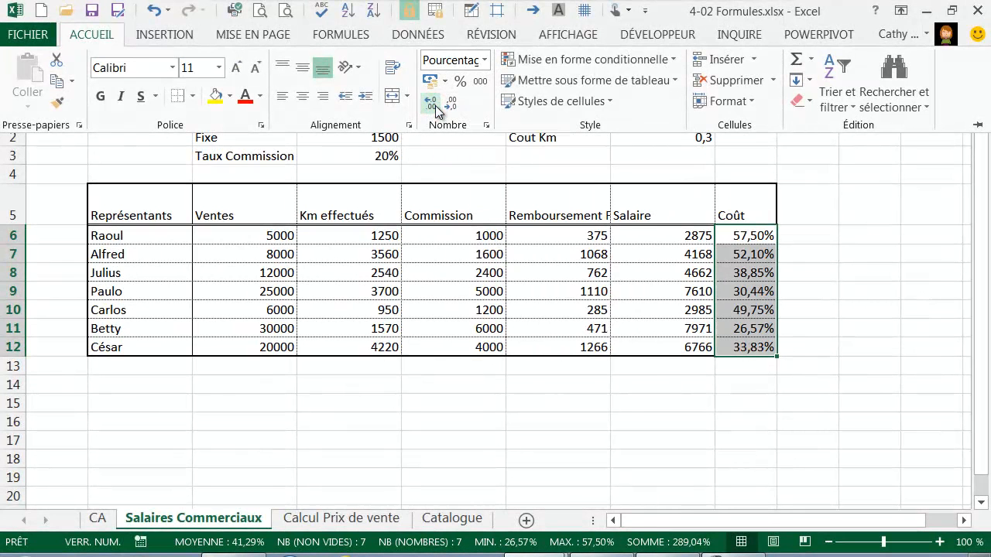
{"action": "left_click", "coordinate": [467, 245]}
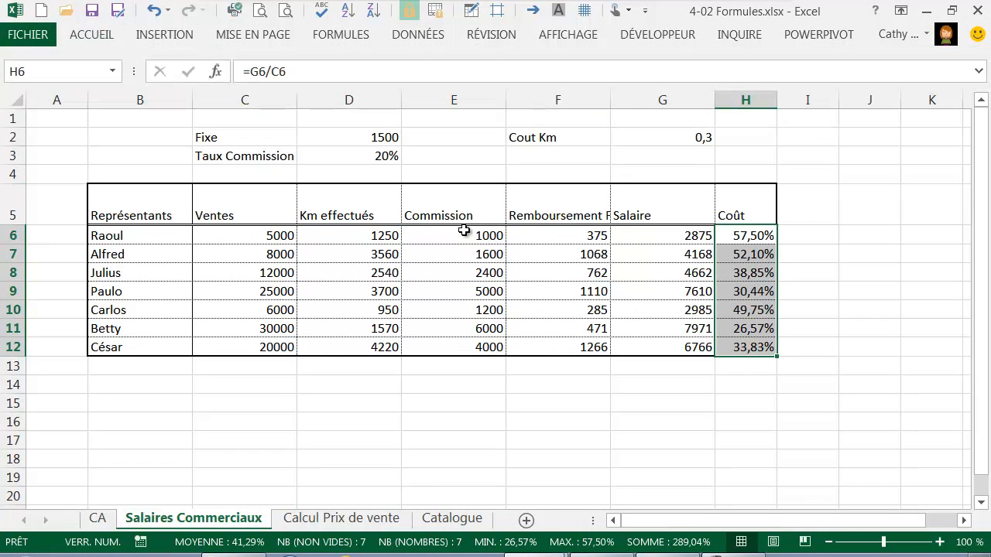
Apply the euro accounting format to E6:G12, C6:C12, the fixed amount in D2 and the kilometre cost in G2
{"action": "left_click", "coordinate": [463, 230]}
{"action": "left_click_drag", "start_coordinate": [469, 236], "coordinate": [655, 342]}
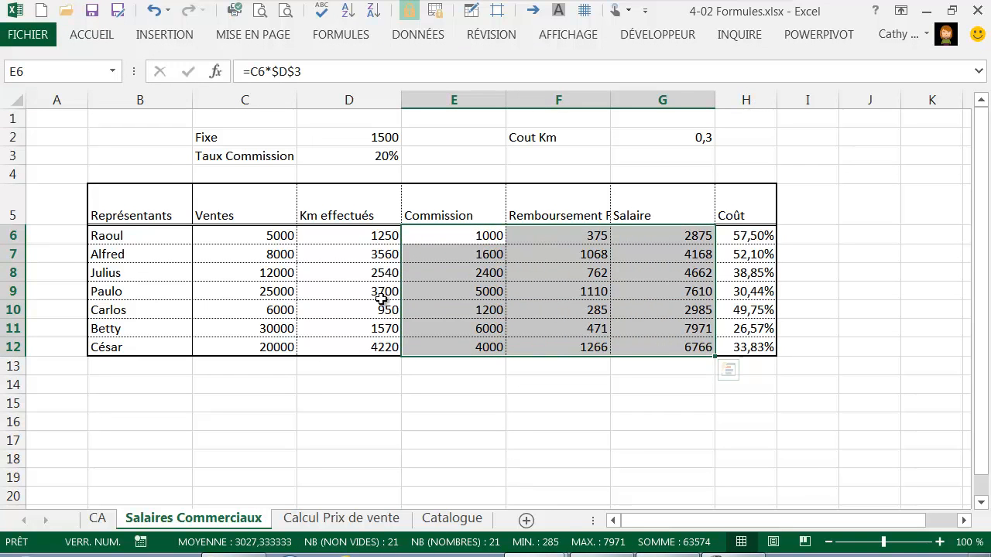
{"action": "left_click_drag", "start_coordinate": [248, 237], "coordinate": [237, 345]}
{"action": "left_click", "coordinate": [373, 141], "text": "ctrl"}
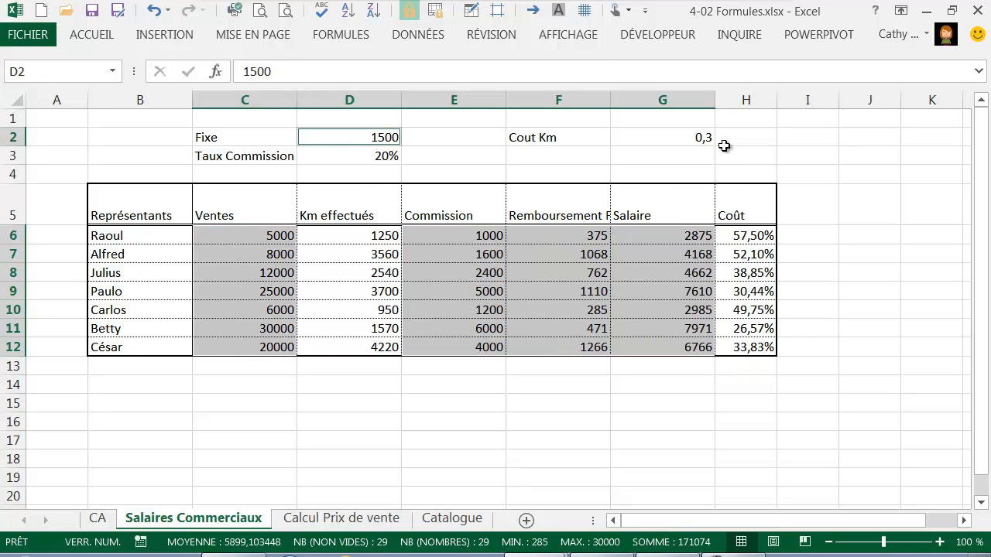
{"action": "left_click", "coordinate": [687, 134], "text": "ctrl"}
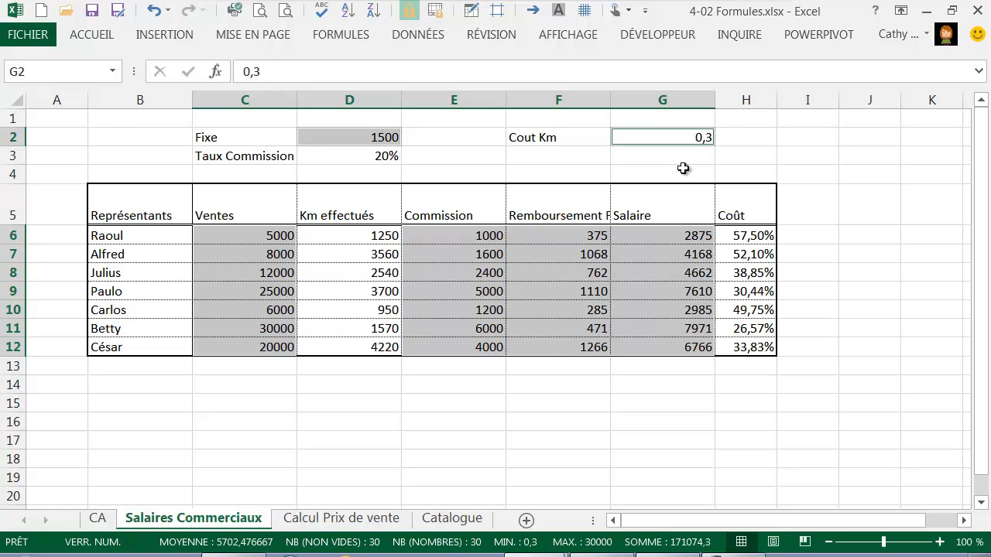
{"action": "left_click", "coordinate": [91, 35]}
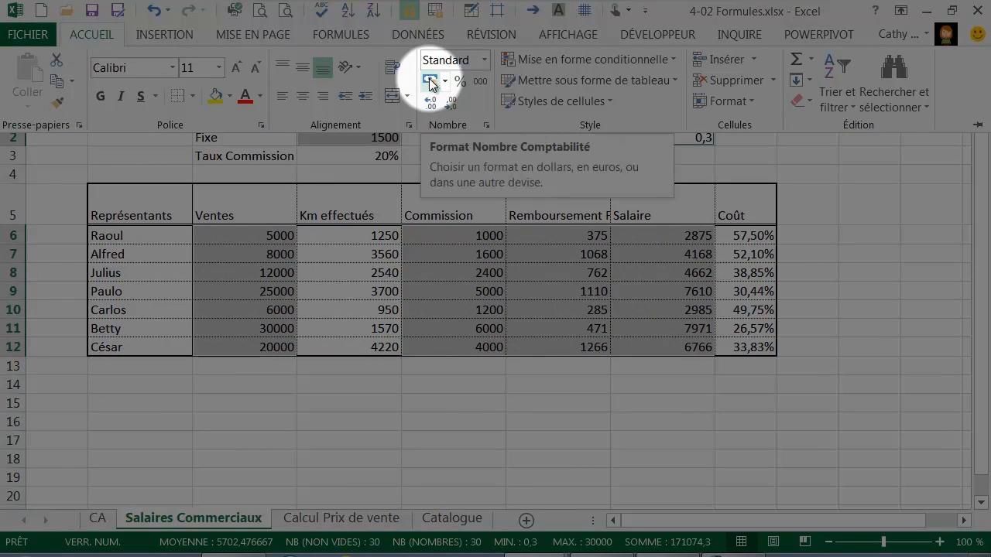
{"action": "left_click", "coordinate": [430, 82]}
{"action": "left_click", "coordinate": [404, 398]}
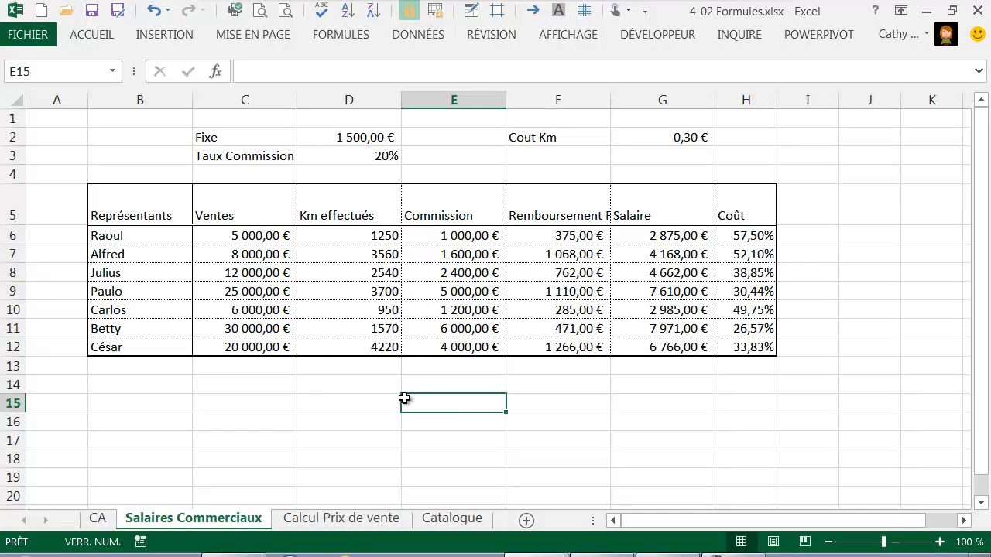
Fill the Représentants column B5:B12 with the lightest blue theme colour
{"action": "left_click_drag", "start_coordinate": [141, 210], "coordinate": [128, 346]}
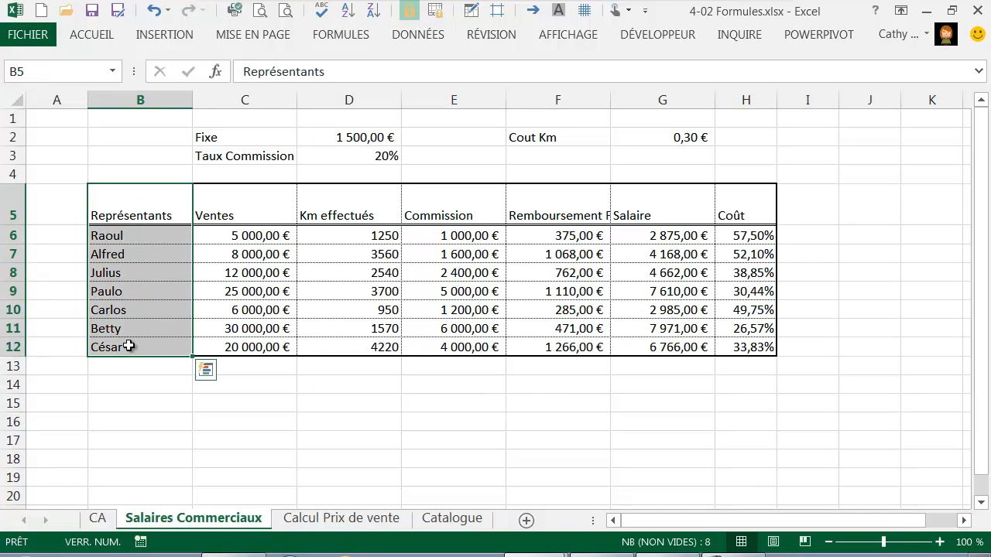
{"action": "left_click", "coordinate": [89, 35]}
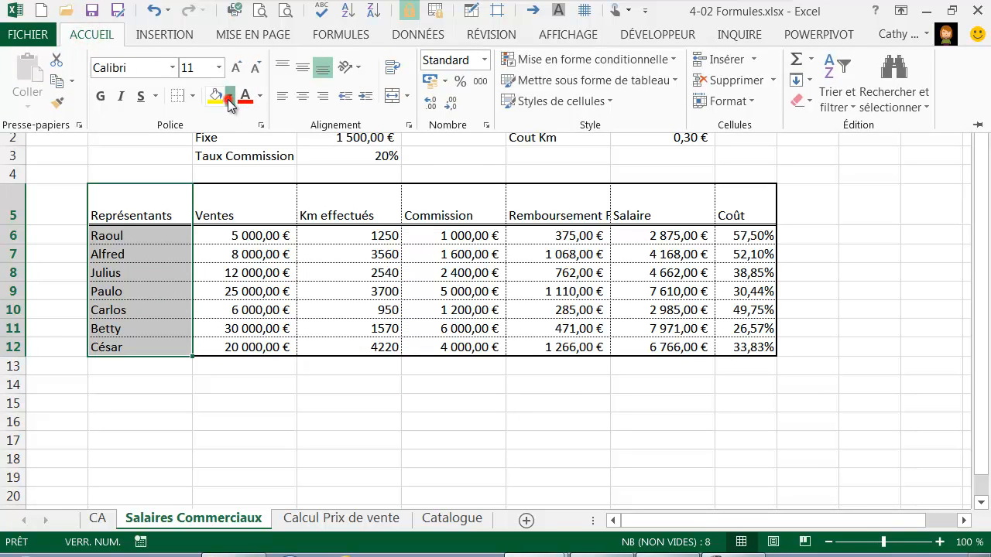
{"action": "left_click", "coordinate": [229, 96]}
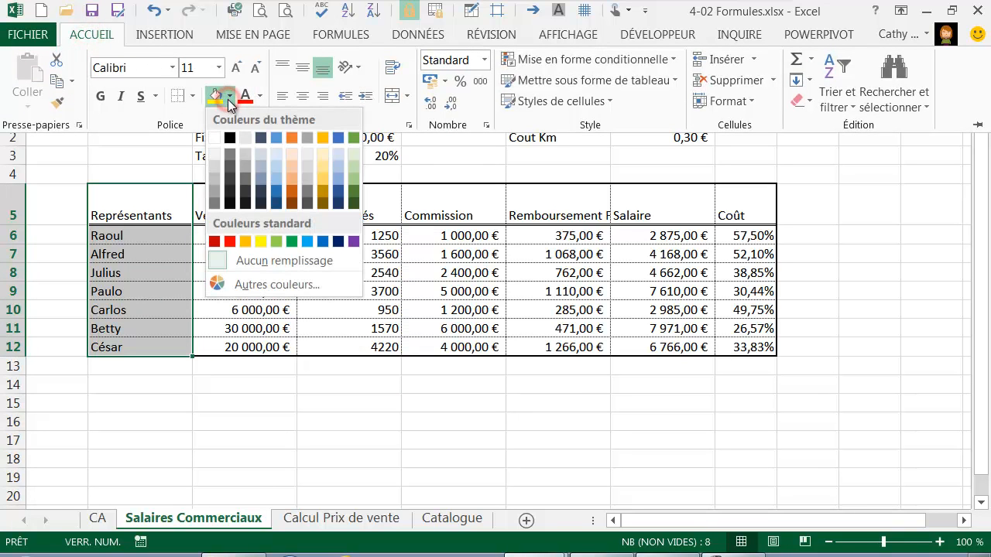
{"action": "left_click", "coordinate": [277, 155]}
Fill the Ventes and Km effectués columns C5:D12 with the lightest gold theme colour
{"action": "left_click_drag", "start_coordinate": [229, 203], "coordinate": [351, 343]}
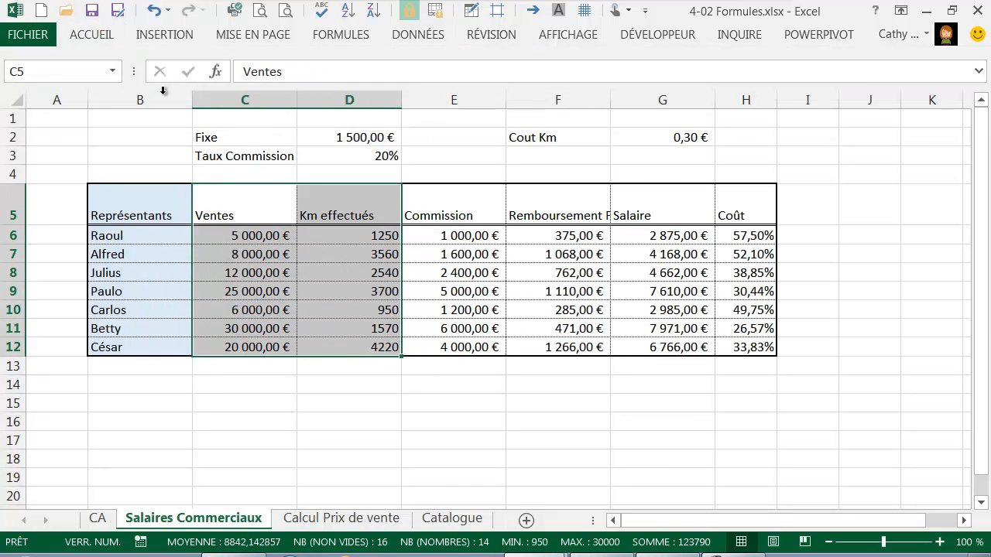
{"action": "left_click", "coordinate": [92, 34]}
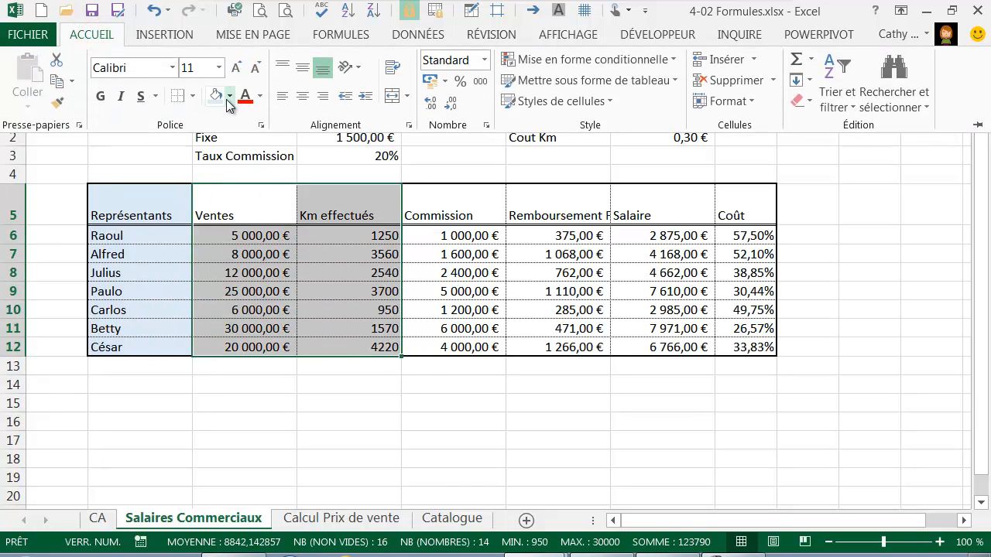
{"action": "left_click", "coordinate": [228, 99]}
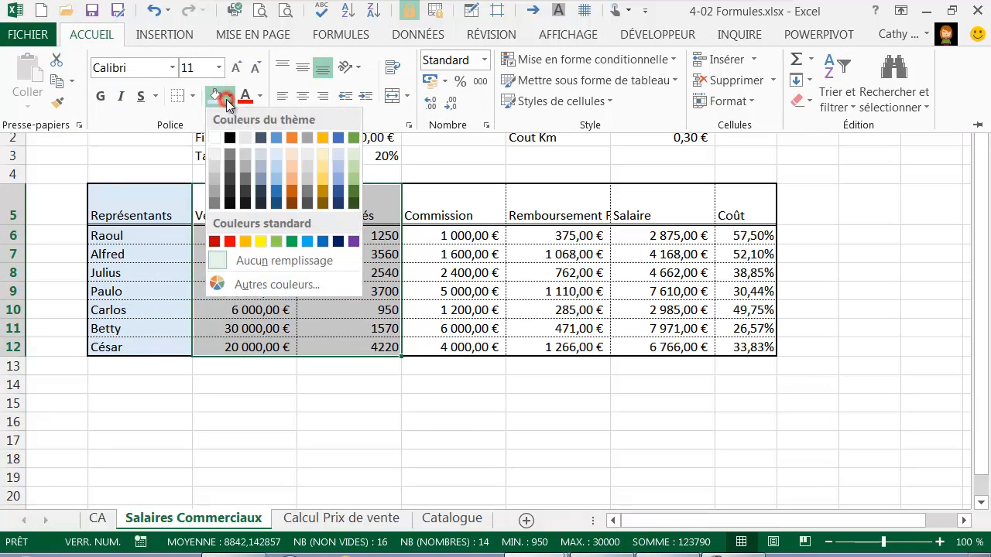
{"action": "left_click", "coordinate": [322, 153]}
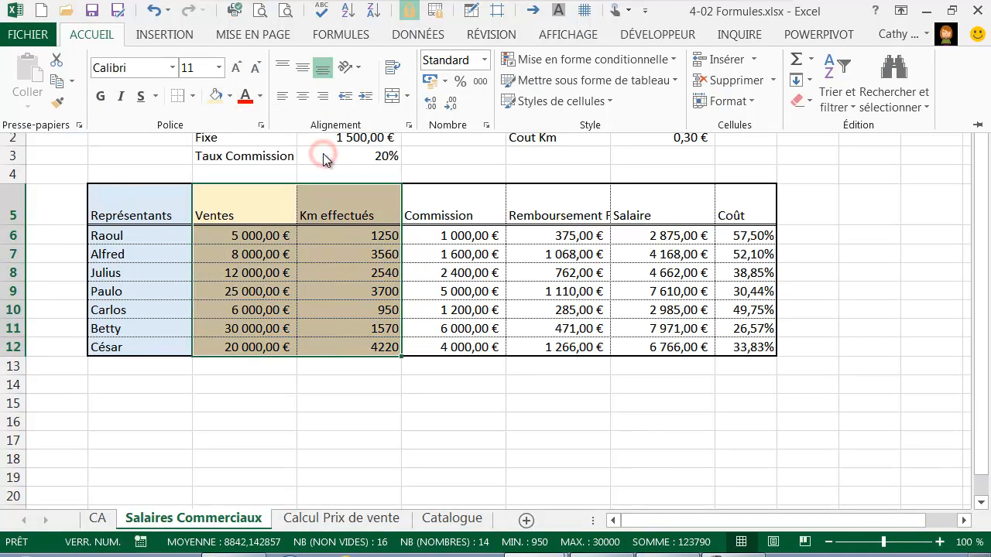
Fill the Salaire column G5:G12 with the lightest blue theme colour
{"action": "left_click_drag", "start_coordinate": [659, 209], "coordinate": [644, 349]}
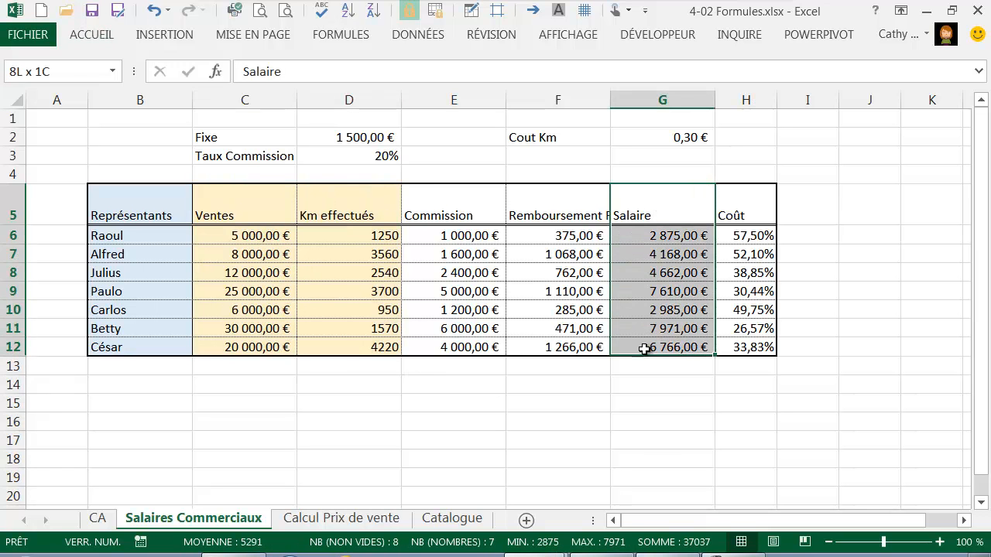
{"action": "left_click", "coordinate": [91, 34]}
{"action": "left_click", "coordinate": [228, 96]}
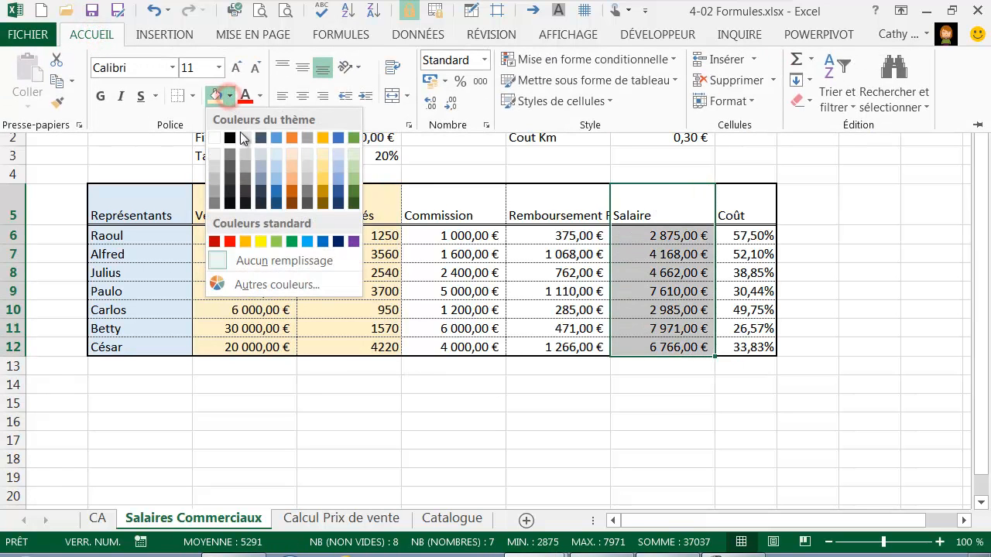
{"action": "left_click", "coordinate": [275, 155]}
Apply the Accent4 cell style to the Coût column H5:H12
{"action": "left_click_drag", "start_coordinate": [745, 206], "coordinate": [741, 349]}
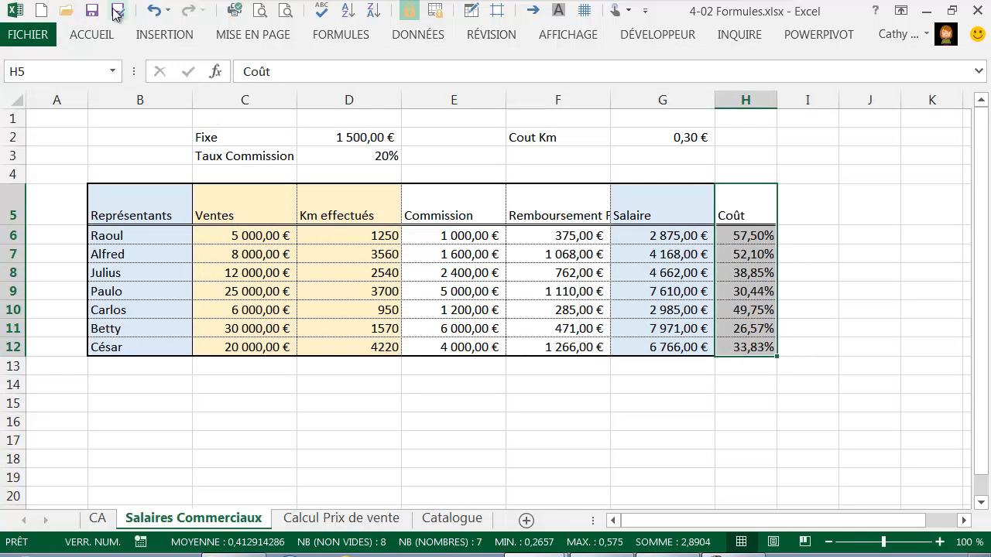
{"action": "left_click", "coordinate": [110, 37]}
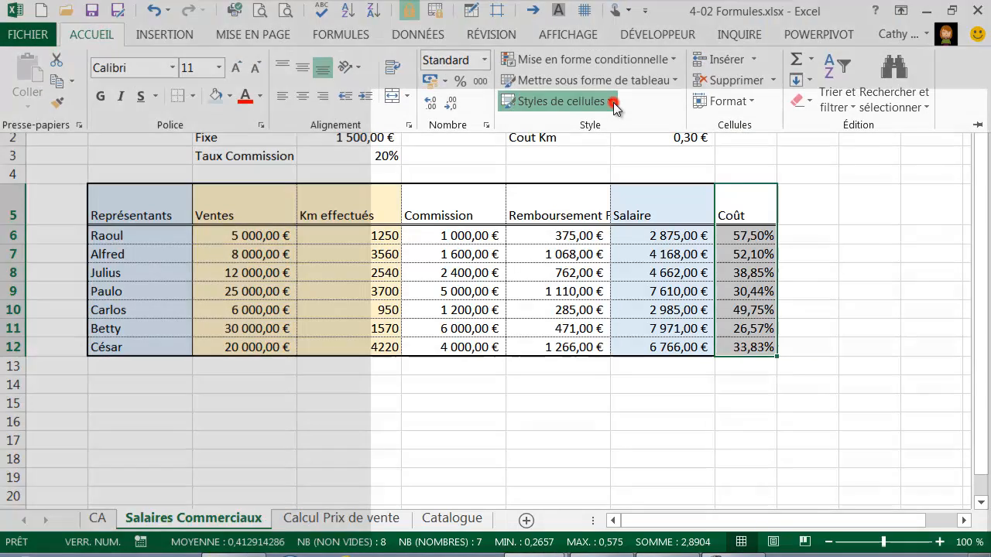
{"action": "left_click", "coordinate": [612, 101]}
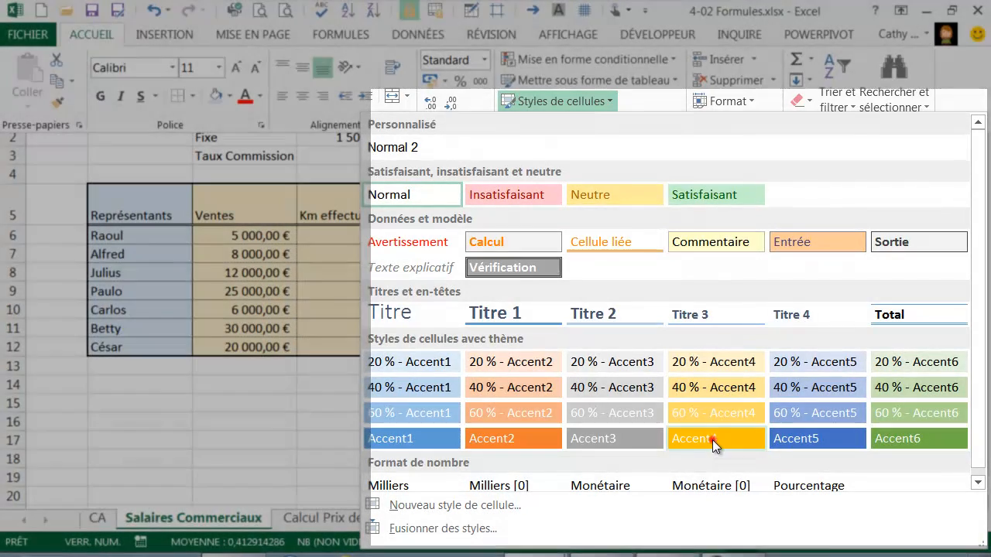
{"action": "left_click", "coordinate": [712, 439]}
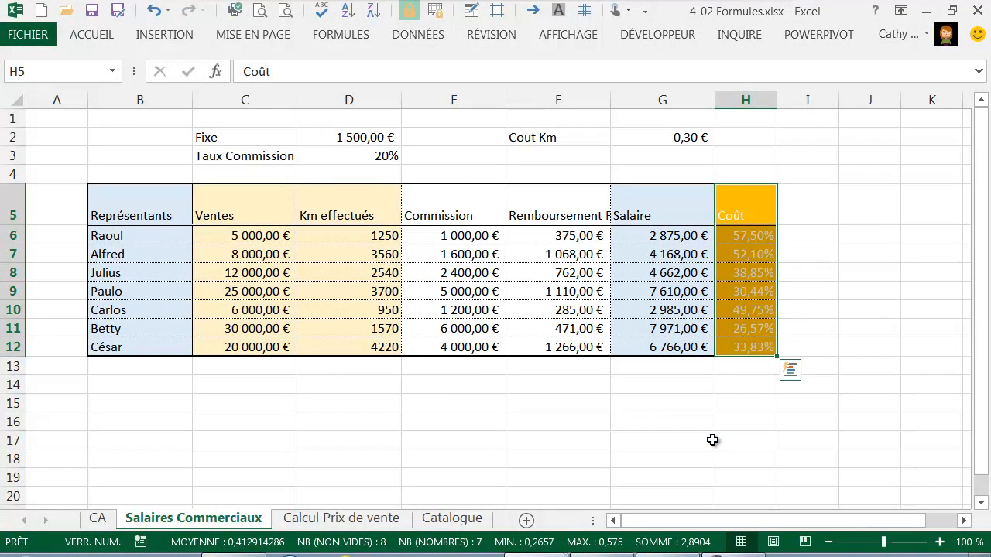
{"action": "left_click", "coordinate": [711, 420]}
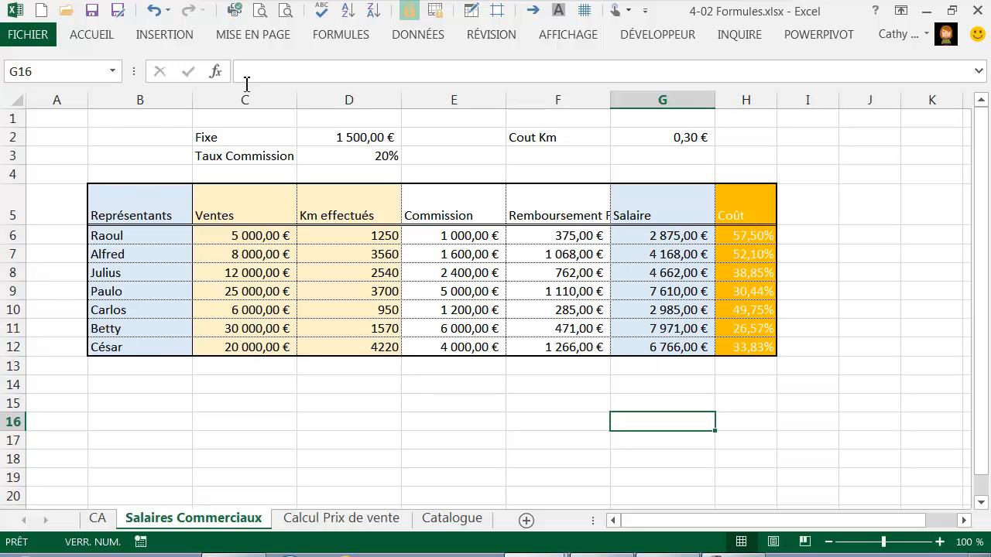
Apply the Calcul cell style to the fixed amount in D2, the commission rate in D3 and the kilometre cost in G2
{"action": "left_click", "coordinate": [384, 139]}
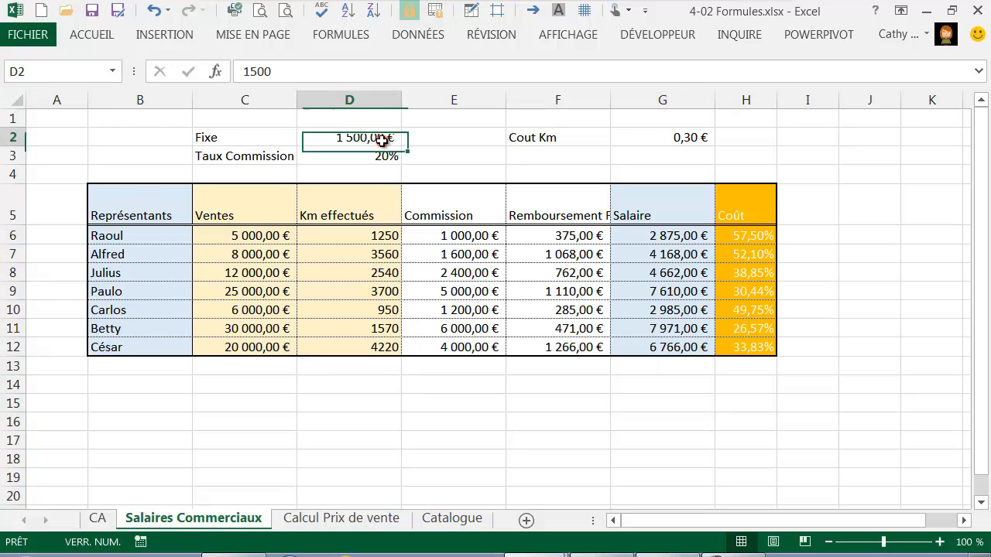
{"action": "left_click", "coordinate": [90, 35]}
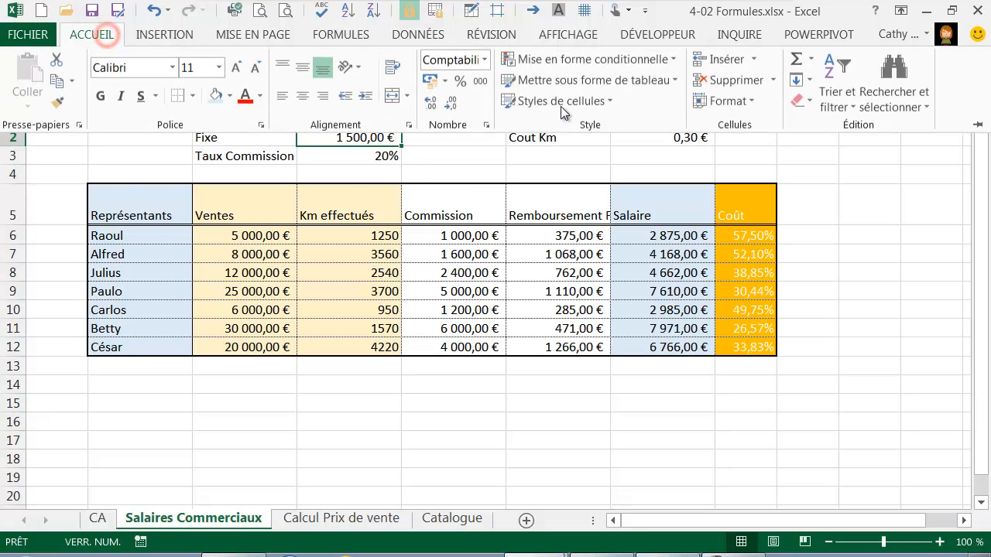
{"action": "left_click", "coordinate": [615, 99]}
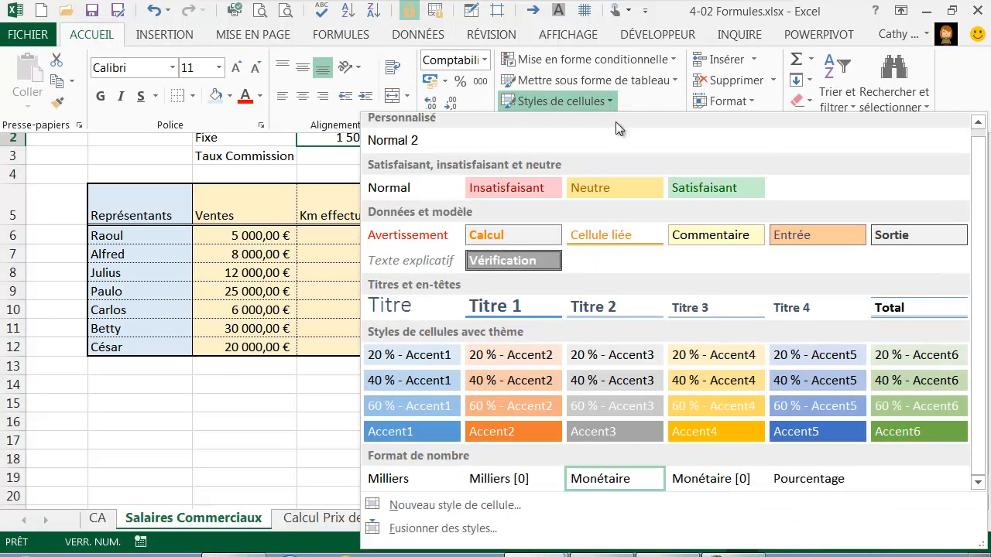
{"action": "left_click", "coordinate": [524, 236]}
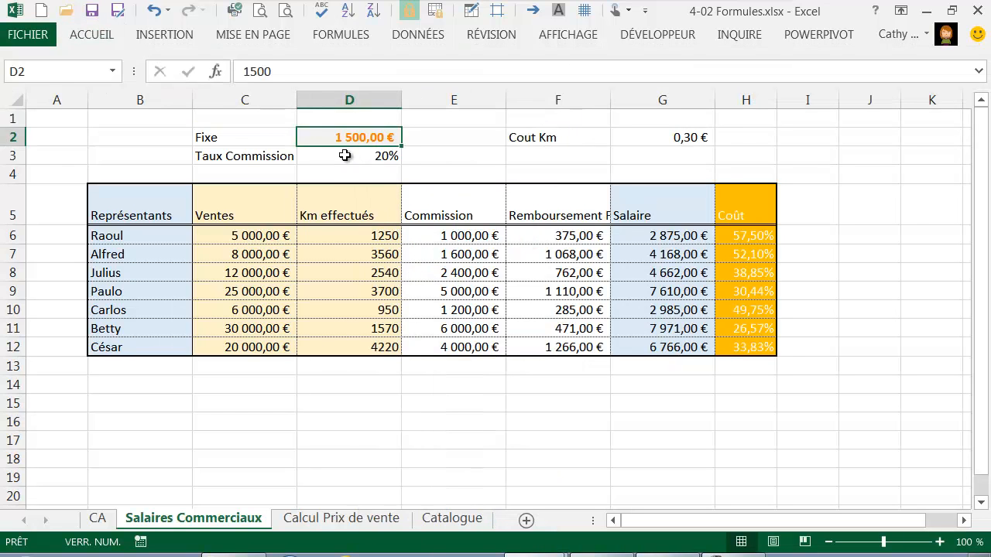
{"action": "left_click", "coordinate": [345, 155]}
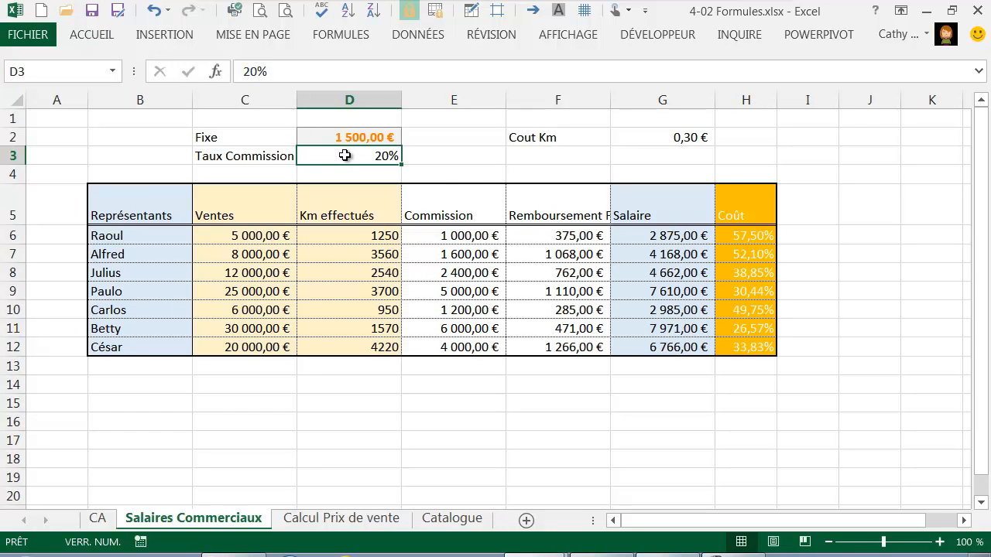
{"action": "key", "text": "F4"}
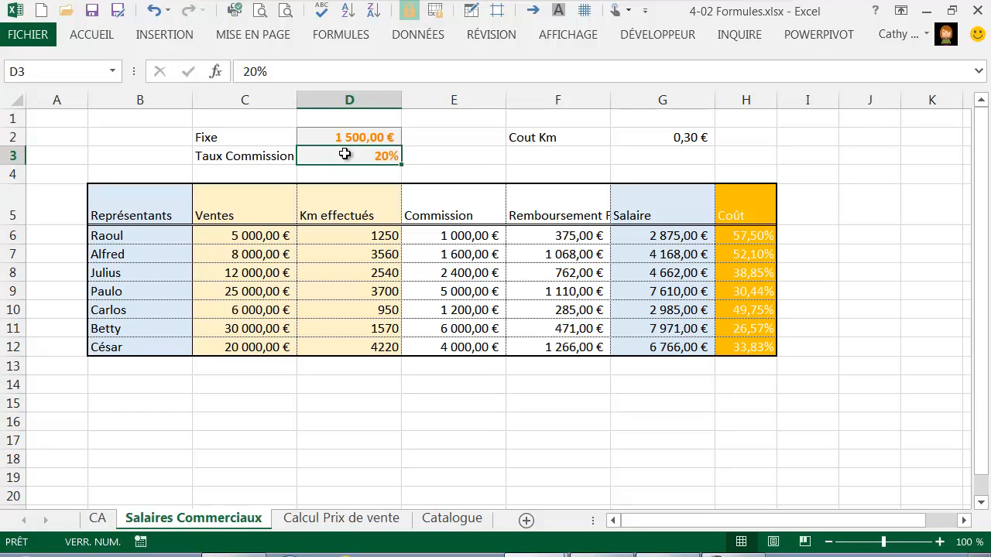
{"action": "left_click", "coordinate": [679, 137]}
{"action": "key", "text": "F4"}
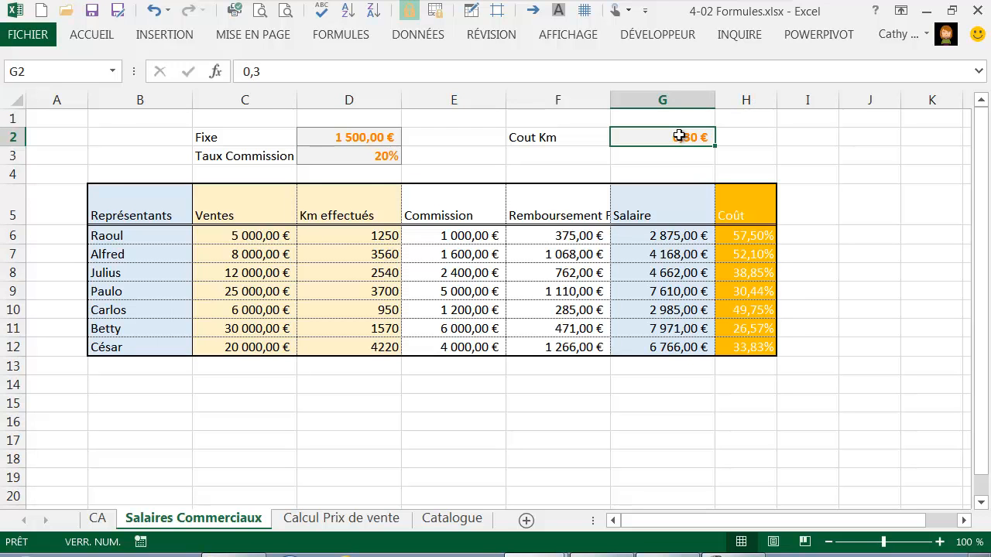
Make the Fixe label in C2 bold, italic and right-aligned
{"action": "left_click", "coordinate": [249, 141]}
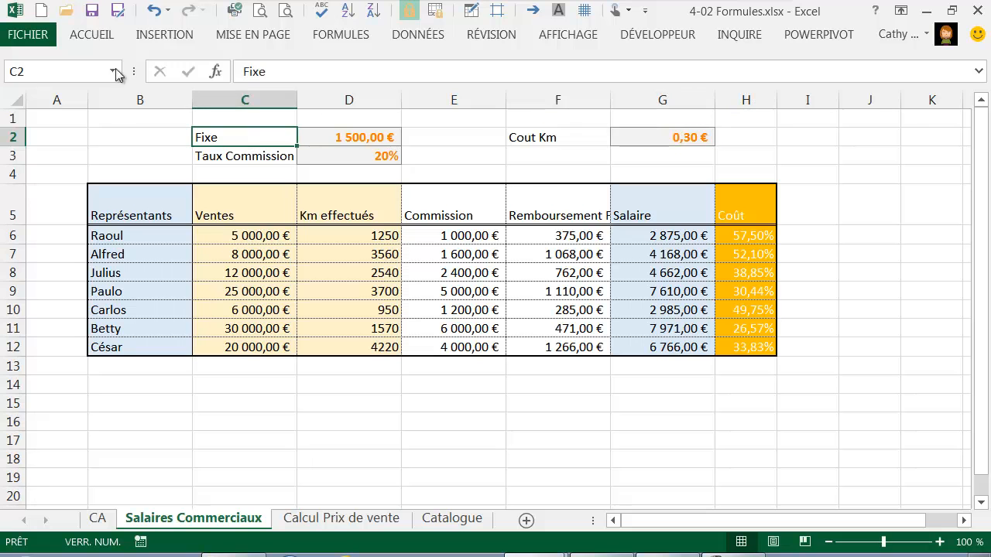
{"action": "left_click", "coordinate": [98, 36]}
{"action": "left_click", "coordinate": [119, 100]}
{"action": "left_click", "coordinate": [324, 96]}
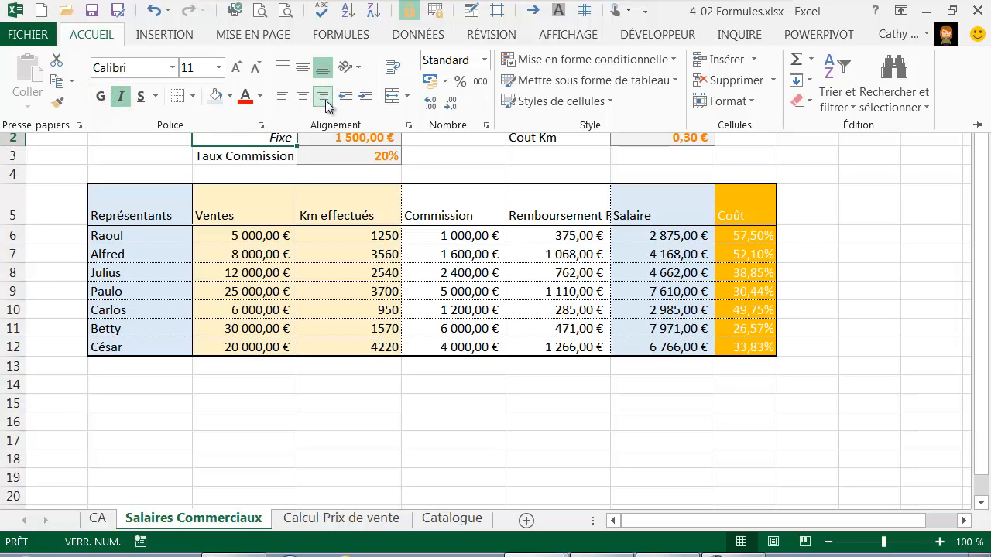
{"action": "left_click", "coordinate": [100, 96]}
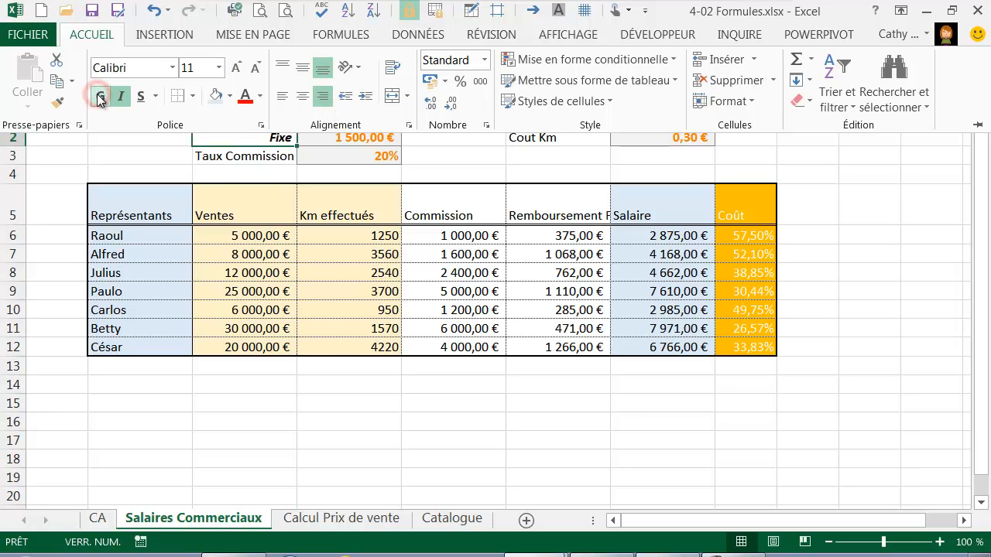
{"action": "left_click", "coordinate": [224, 144]}
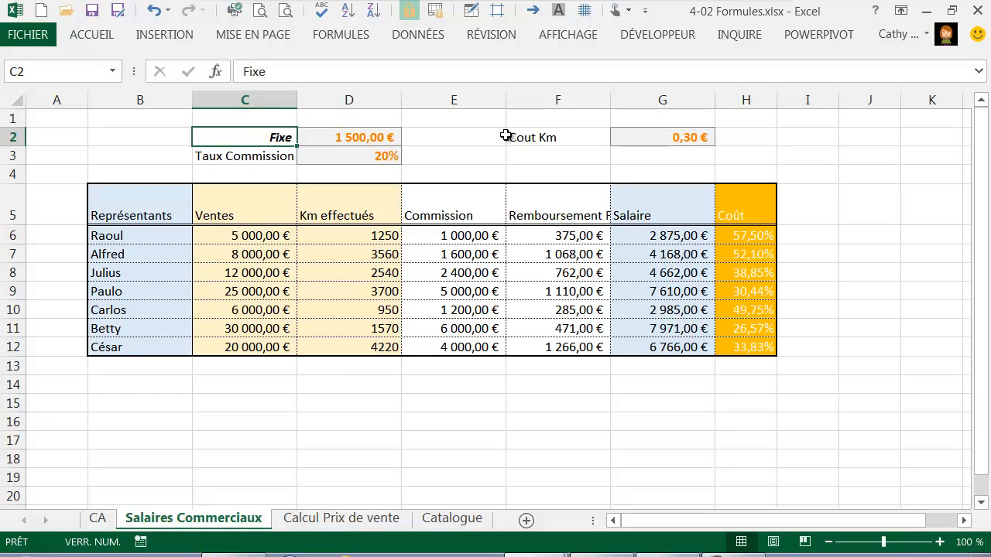
Copy the formatting of C2 to the Taux Commission label in C3 and the Cout Km label in F2 with the format painter
{"action": "left_click", "coordinate": [88, 35]}
{"action": "left_click", "coordinate": [59, 104]}
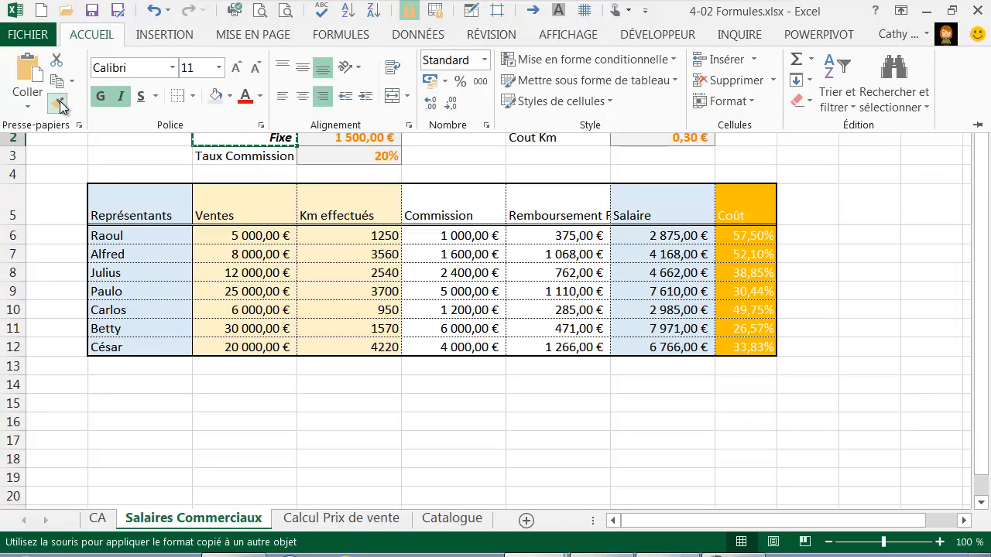
{"action": "left_click", "coordinate": [60, 105]}
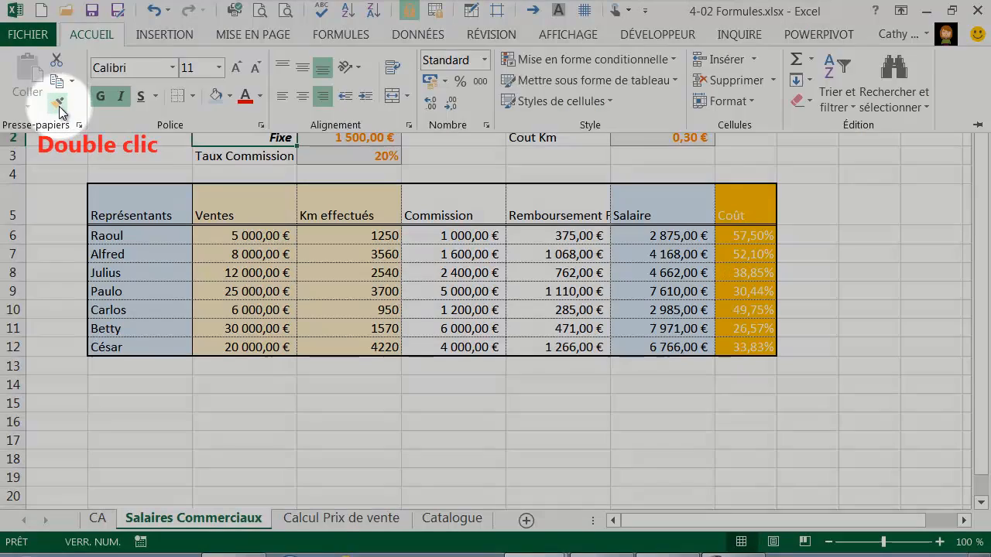
{"action": "double_click", "coordinate": [59, 106]}
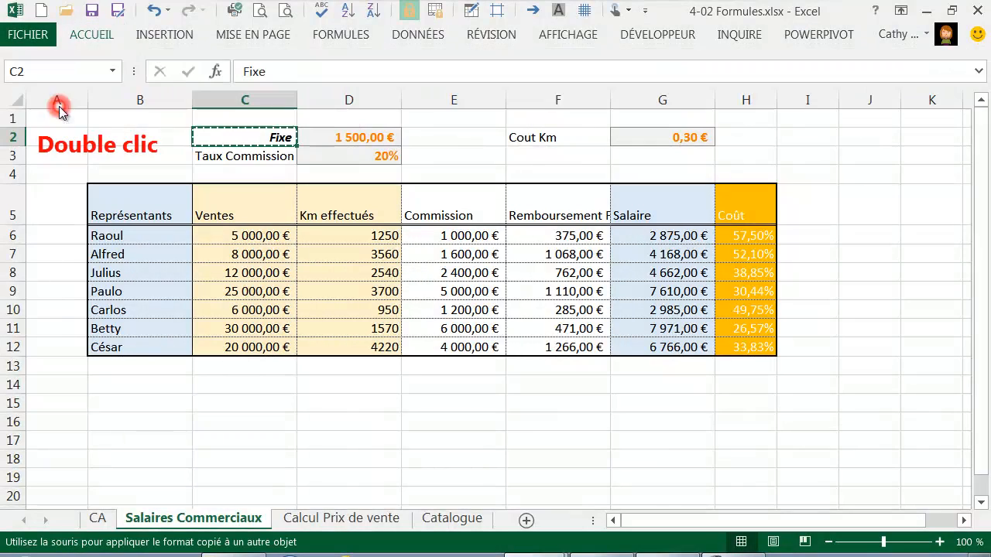
{"action": "left_click", "coordinate": [259, 157]}
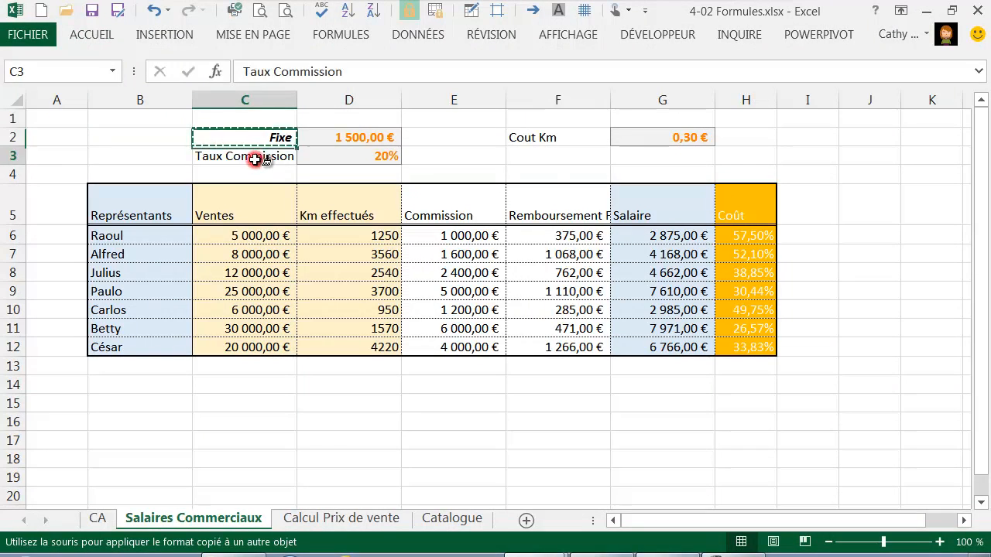
{"action": "left_click", "coordinate": [559, 138]}
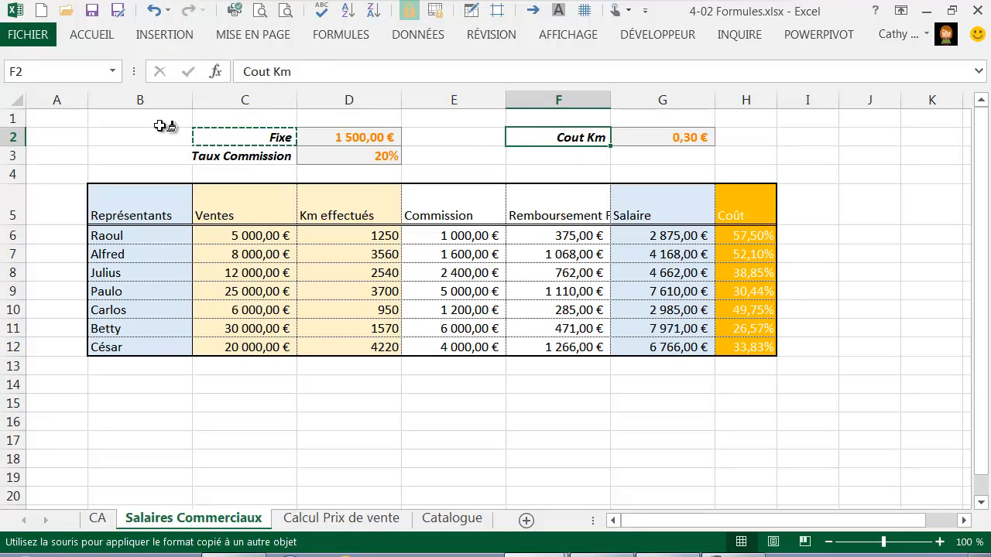
{"action": "left_click", "coordinate": [105, 39]}
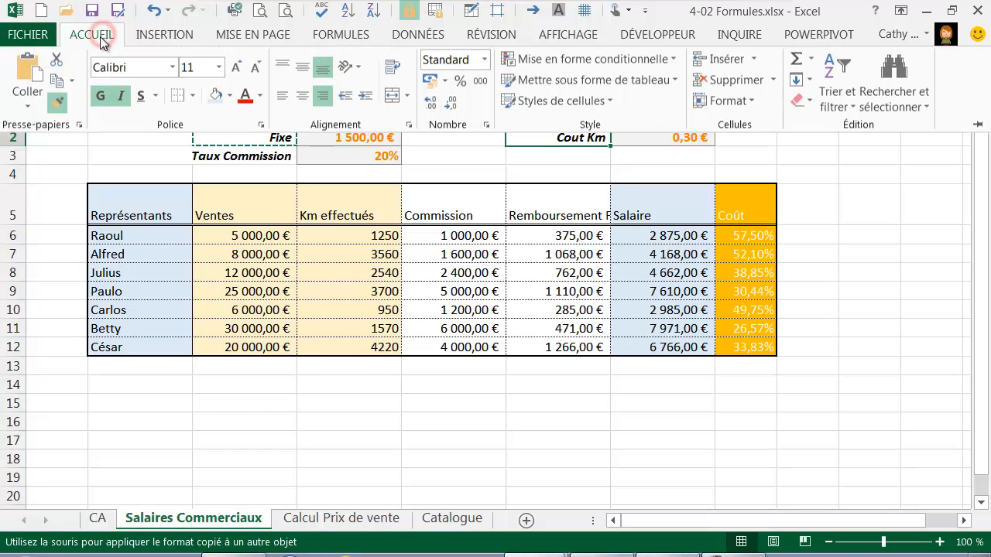
{"action": "left_click", "coordinate": [58, 104]}
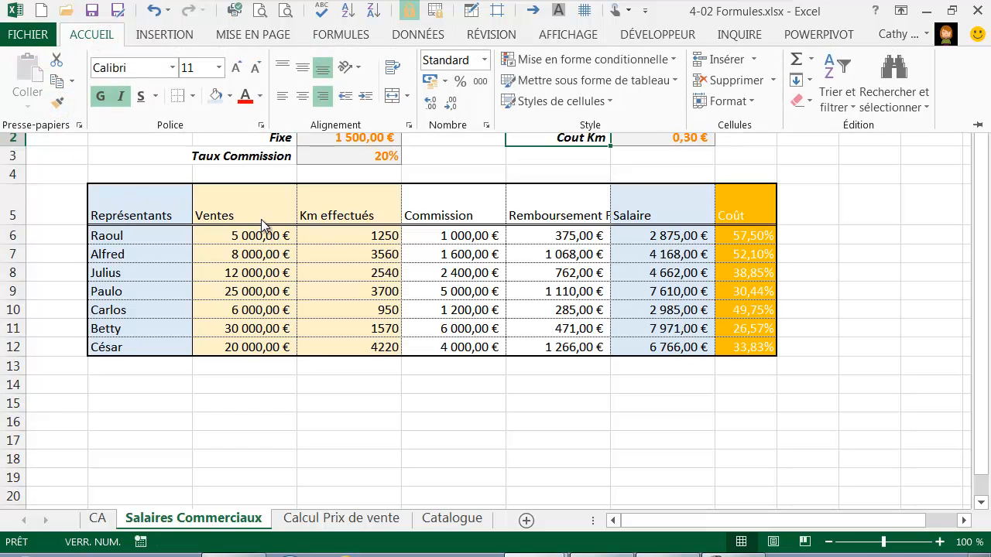
{"action": "left_click", "coordinate": [274, 175]}
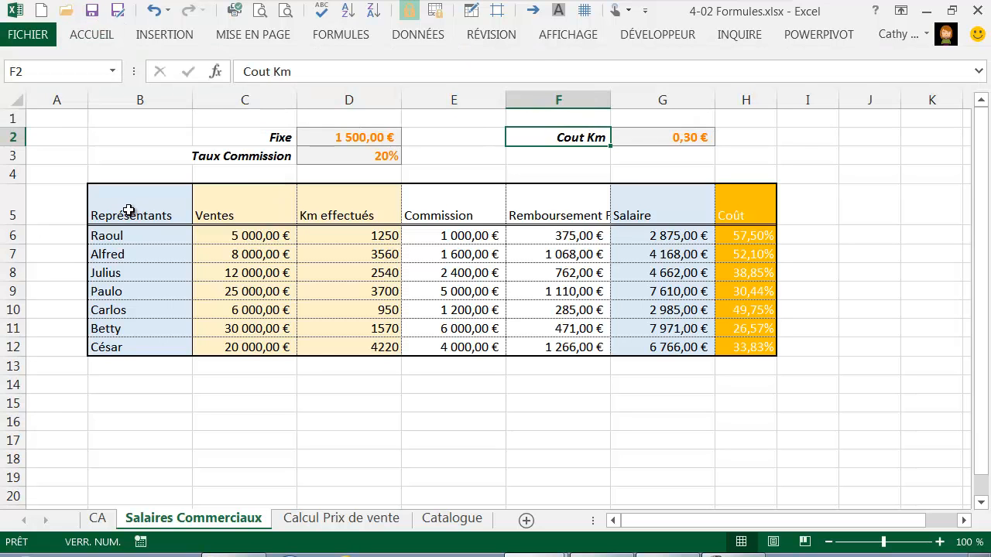
Make the table's header row B5:H5 bold
{"action": "left_click_drag", "start_coordinate": [125, 205], "coordinate": [742, 213]}
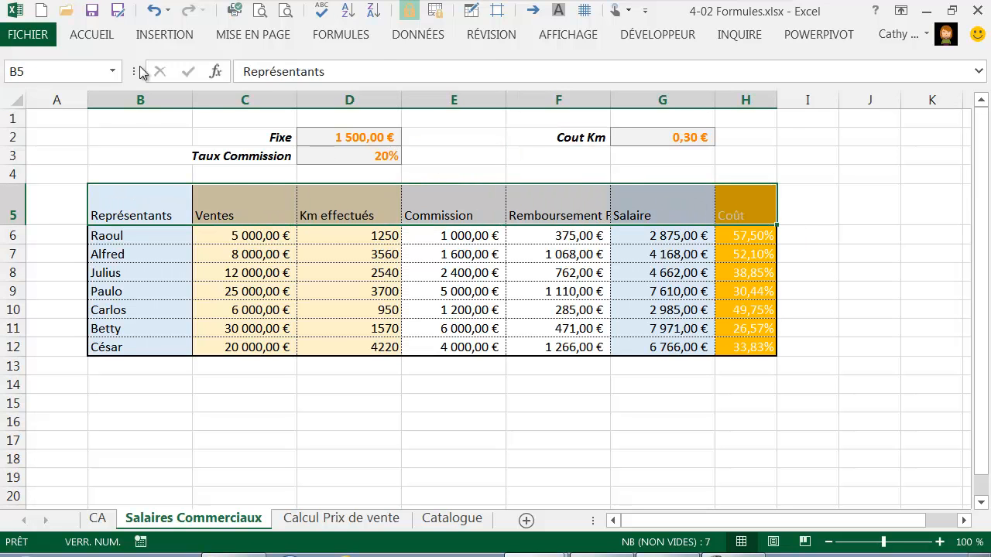
{"action": "left_click", "coordinate": [101, 34]}
{"action": "left_click", "coordinate": [106, 99]}
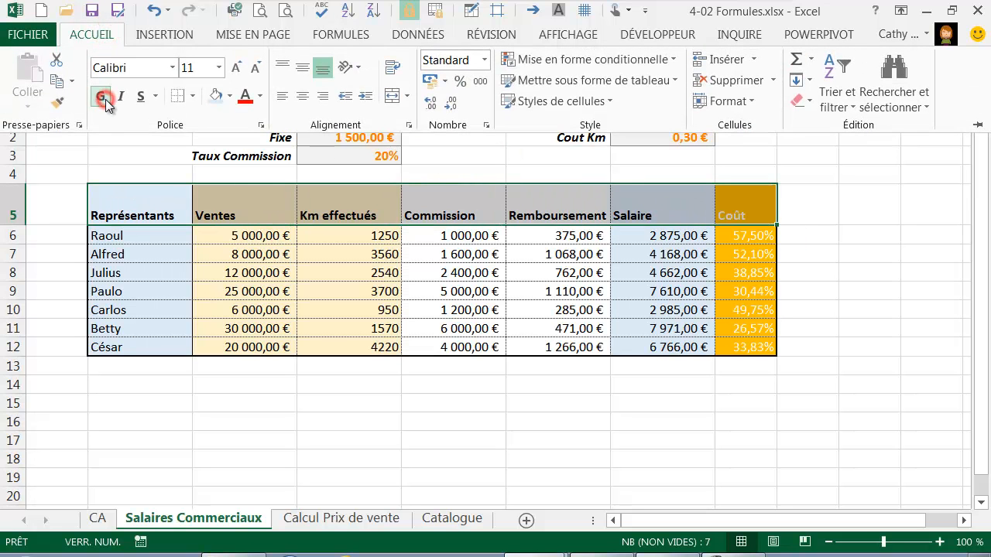
Center the table's header row B5:H5 both vertically and horizontally
{"action": "left_click", "coordinate": [307, 68]}
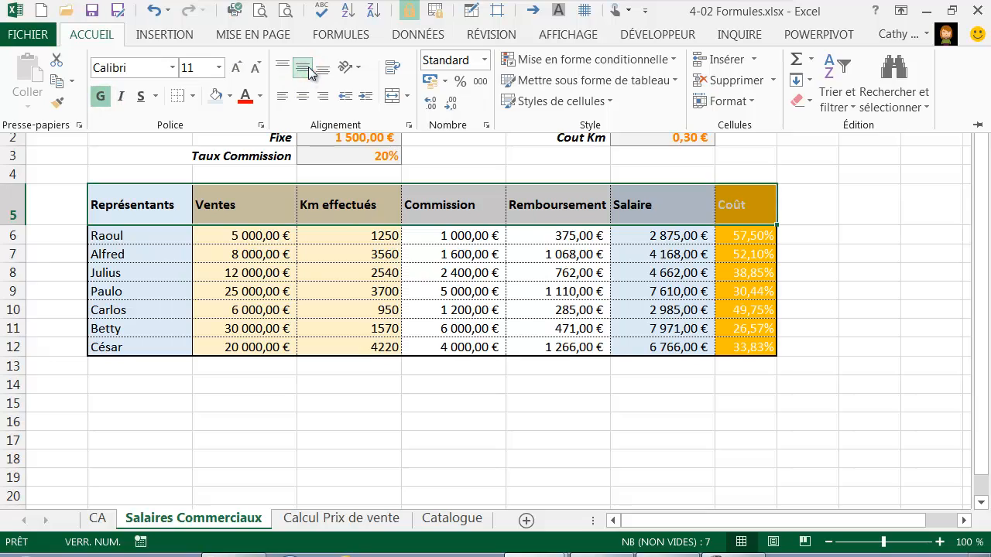
{"action": "left_click", "coordinate": [303, 104]}
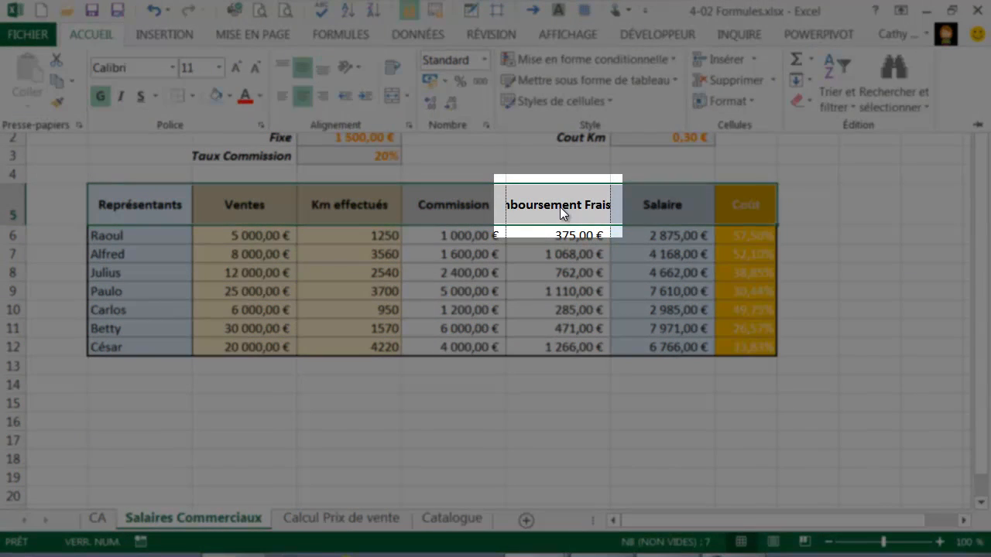
Wrap the text of the Remboursement Frais Km header in F5 onto several lines
{"action": "key", "text": "ctrl+F1"}
{"action": "left_click", "coordinate": [555, 205]}
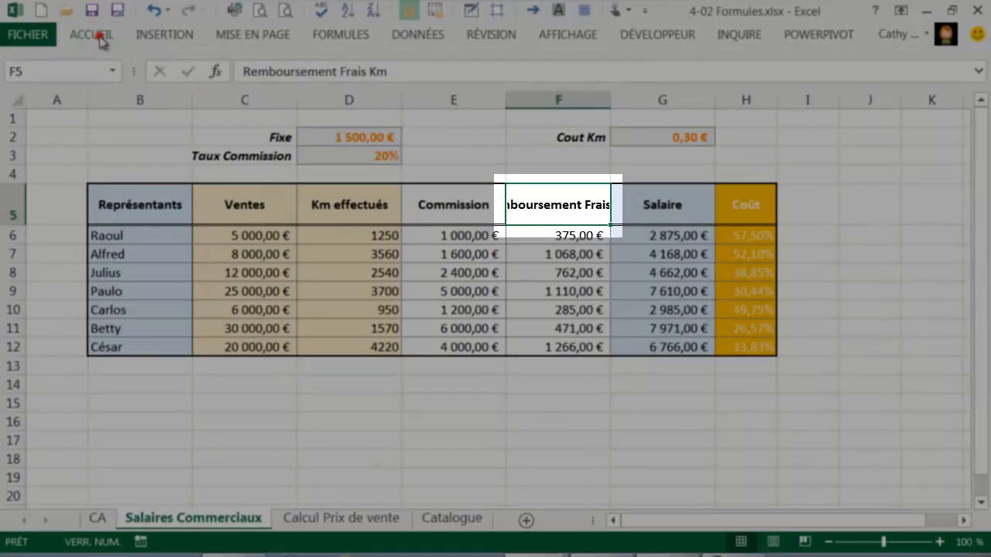
{"action": "left_click", "coordinate": [99, 38]}
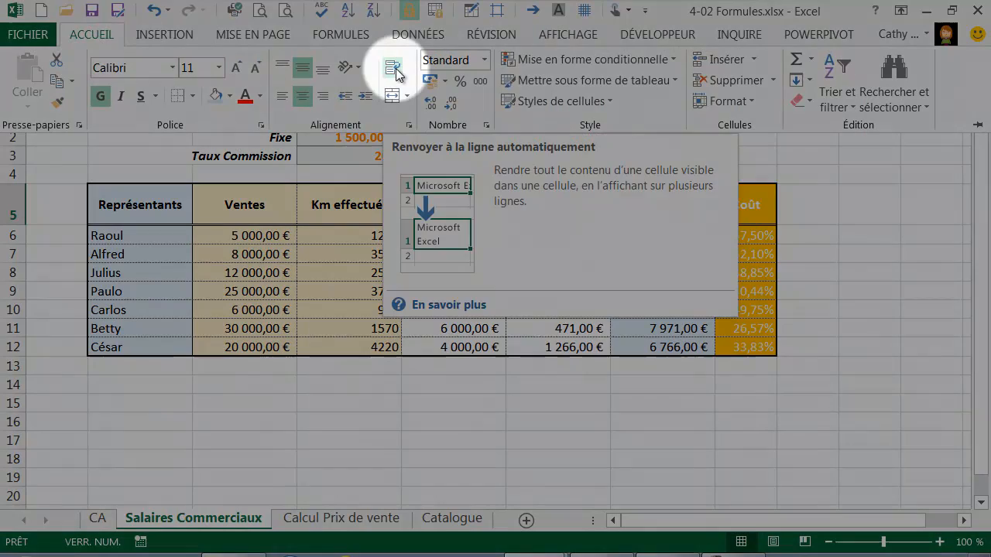
{"action": "left_click", "coordinate": [395, 69]}
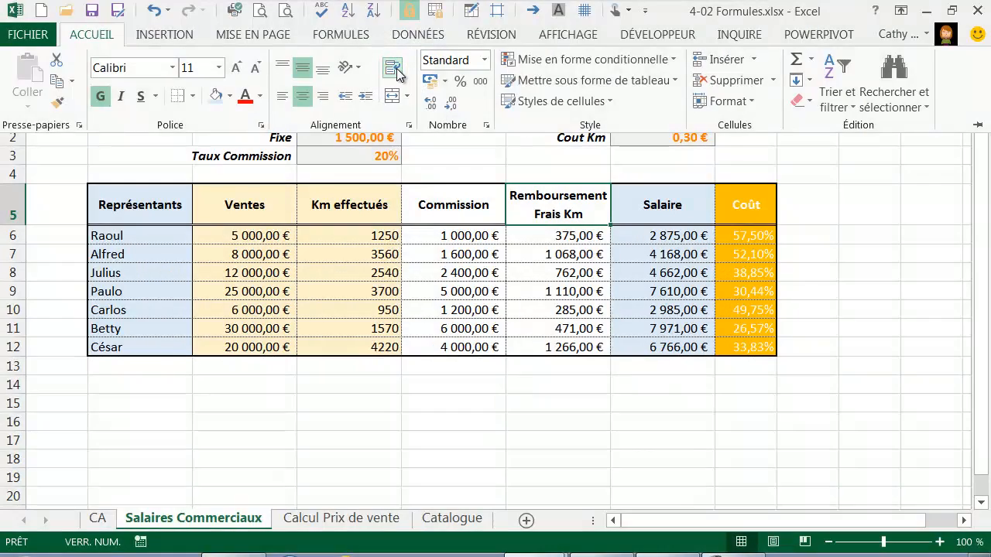
{"action": "left_click", "coordinate": [378, 403]}
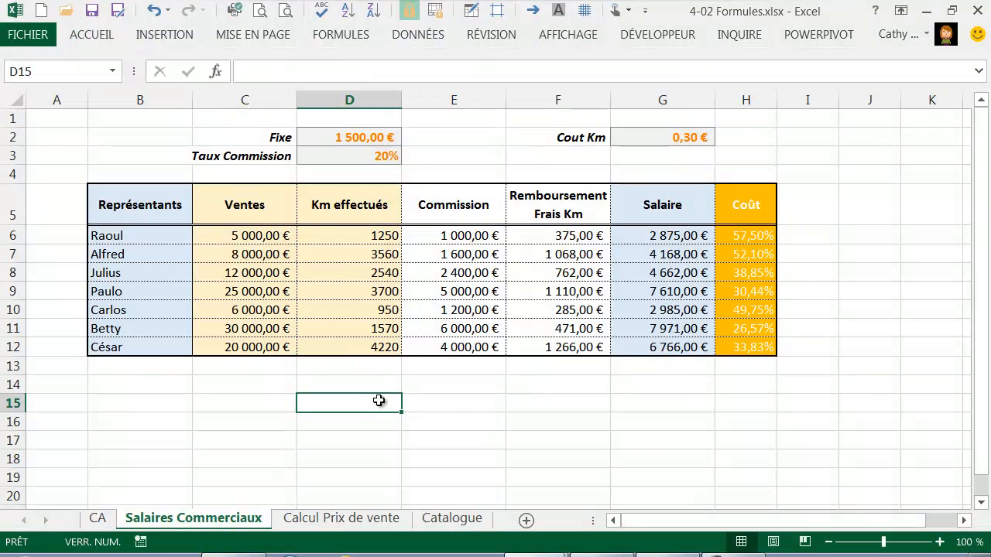